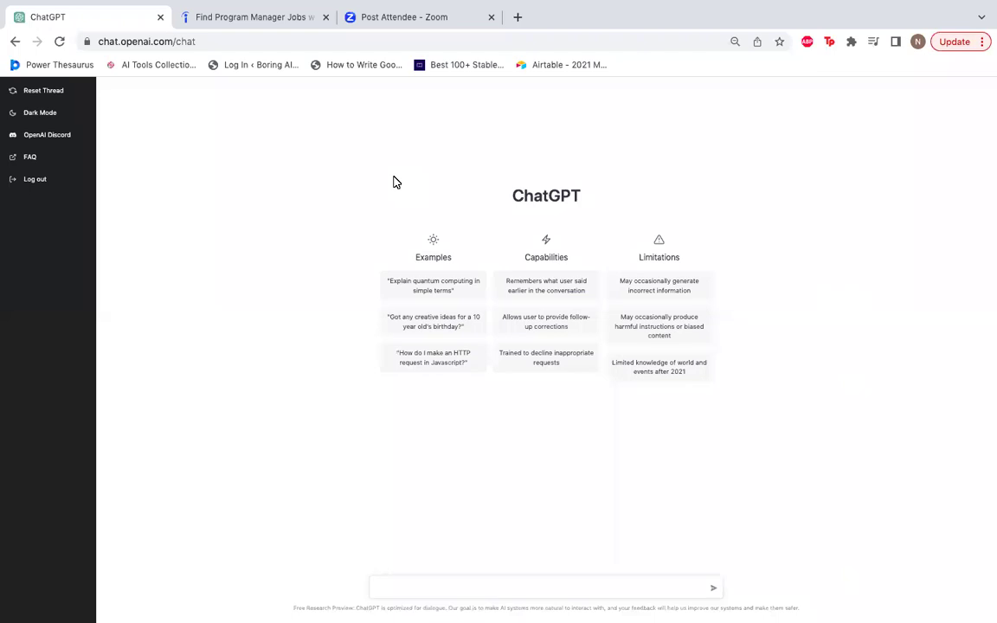
- Switch to the Indeed job search and read the responsibilities and qualifications in Uber's Global Program Manager - People Development posting
click(432, 584)
click(243, 16)
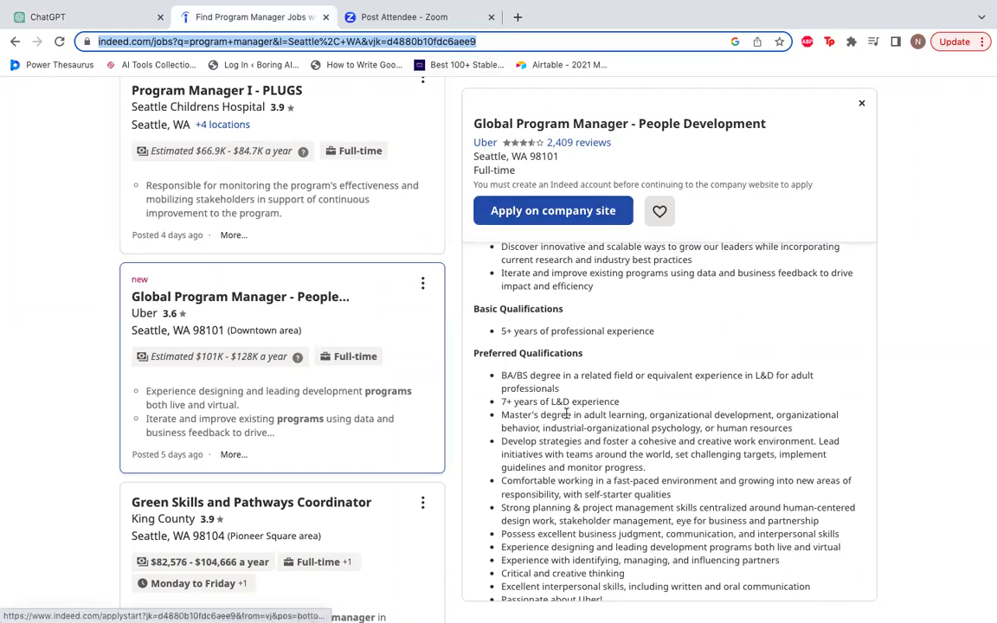
scroll(576, 433, down, 2)
scroll(576, 433, up, 7)
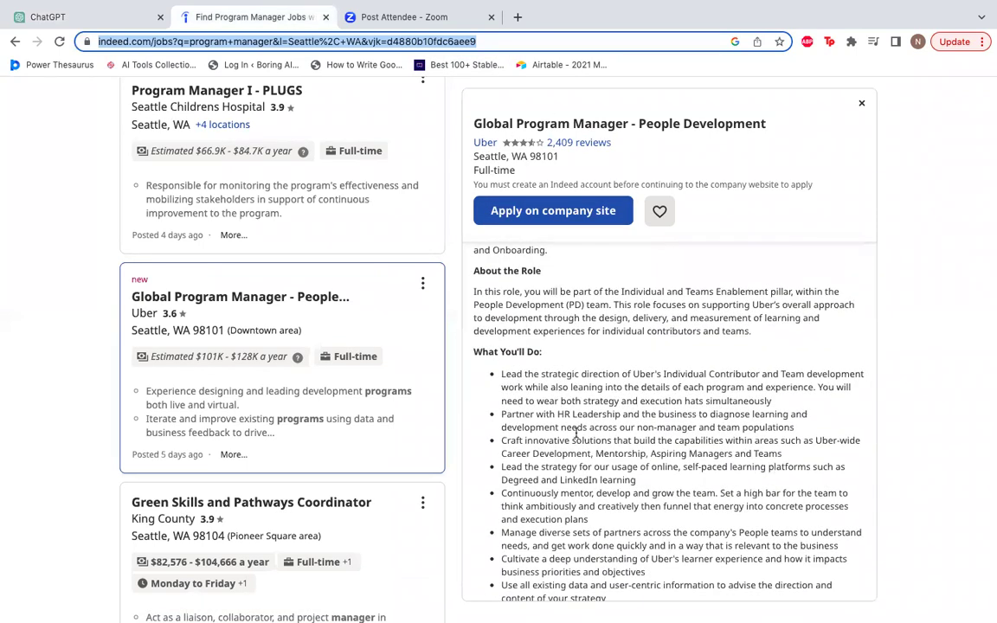
scroll(576, 432, down, 3)
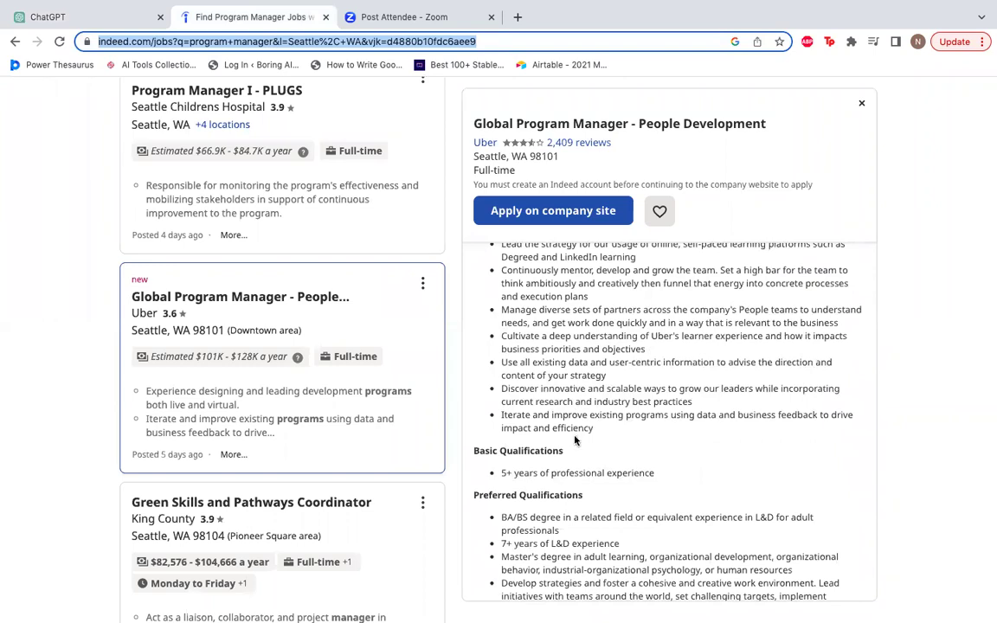
scroll(623, 441, up, 3)
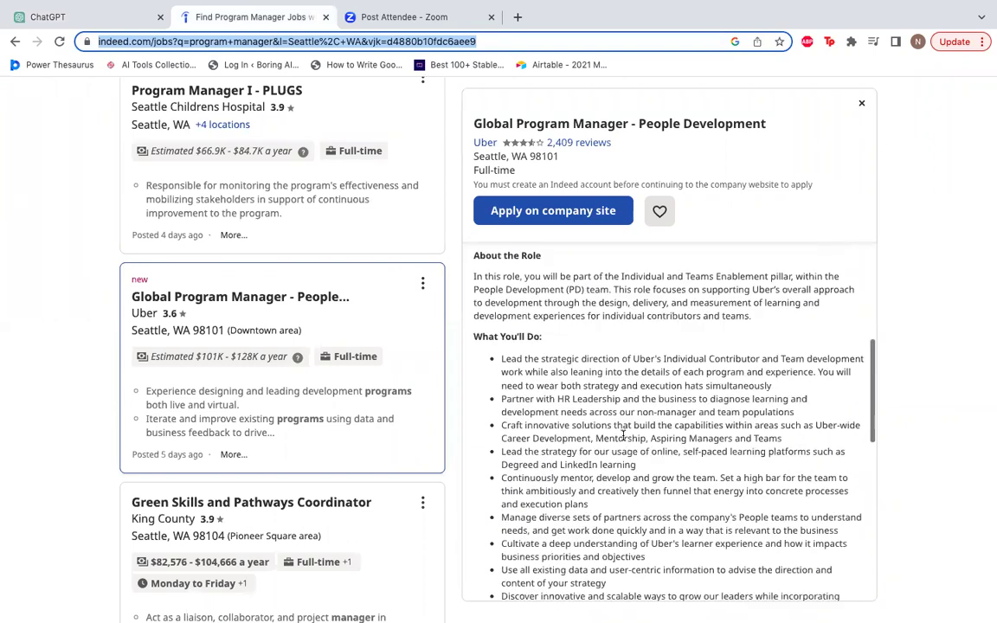
scroll(624, 432, down, 1)
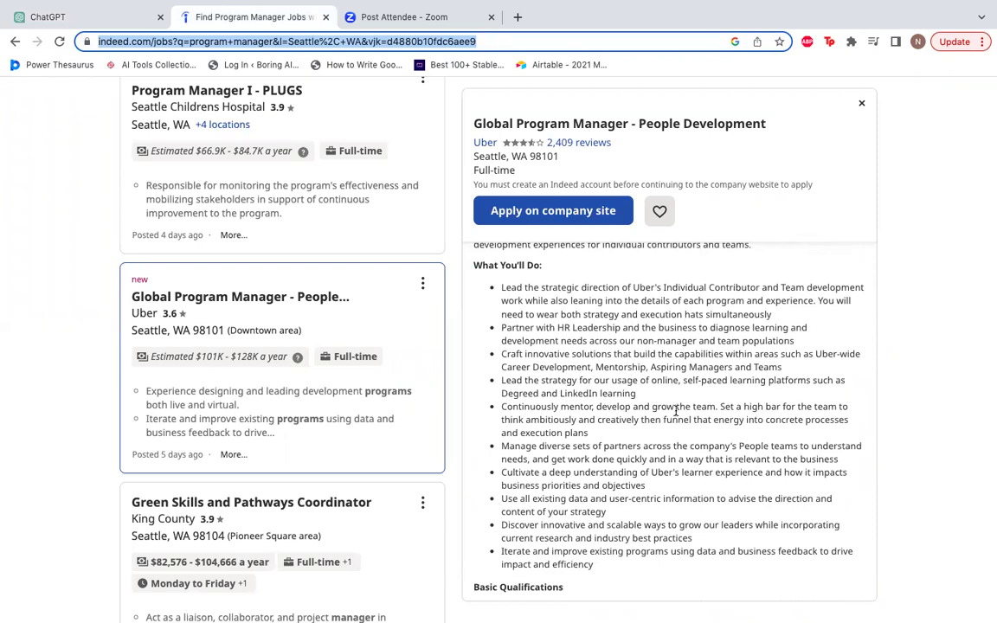
scroll(671, 411, down, 5)
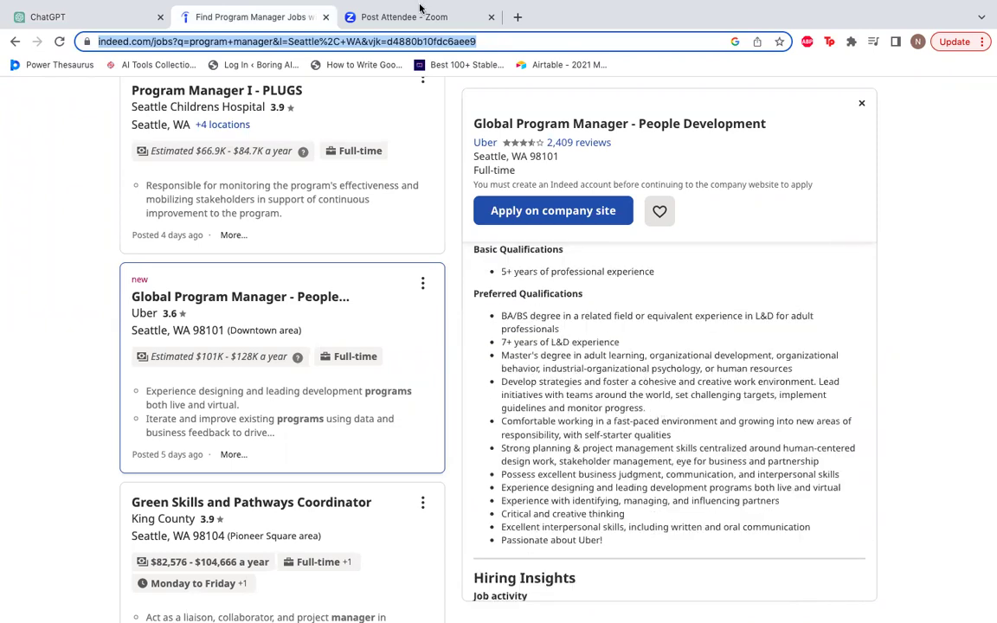
scroll(719, 283, up, 5)
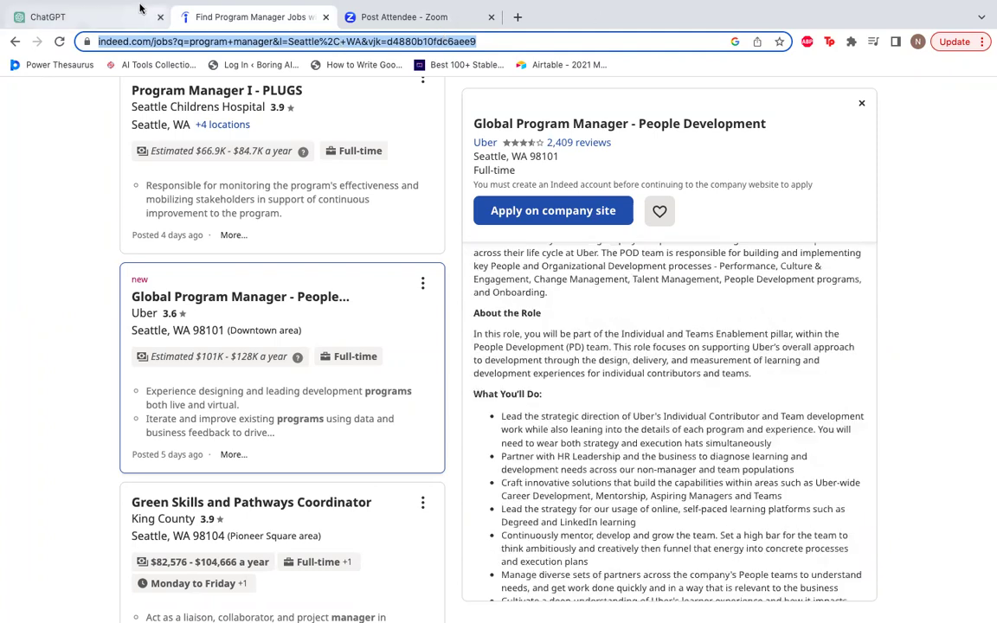
- In ChatGPT, submit "write a cover letter for this job, include why I want to work at Uber" followed by the Indeed posting's URL
click(98, 15)
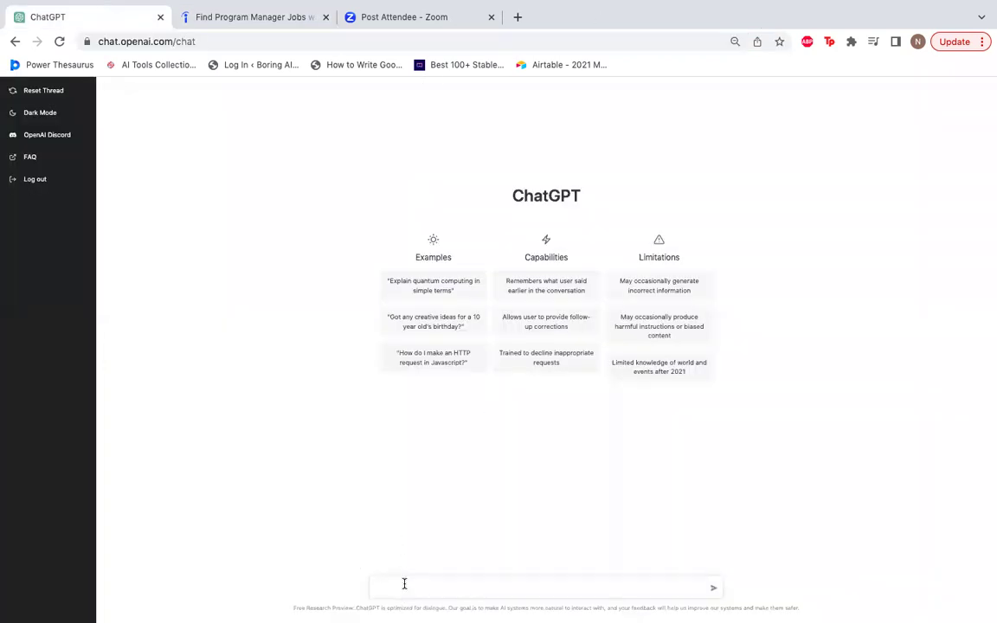
text(write a cover letter for this job, include why I want to wo)
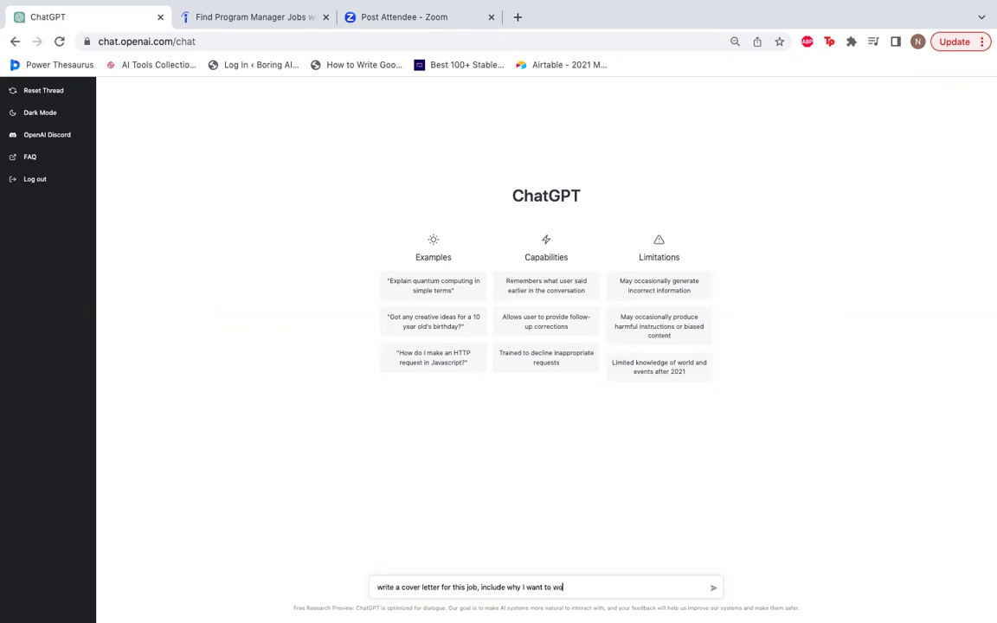
text(rk at Uber)
text(https://www.indeed.com/jobs?q=program+manager&l=Seattle%2C+WA&vjk=d4880b10fdc6aee9)
key(Return)
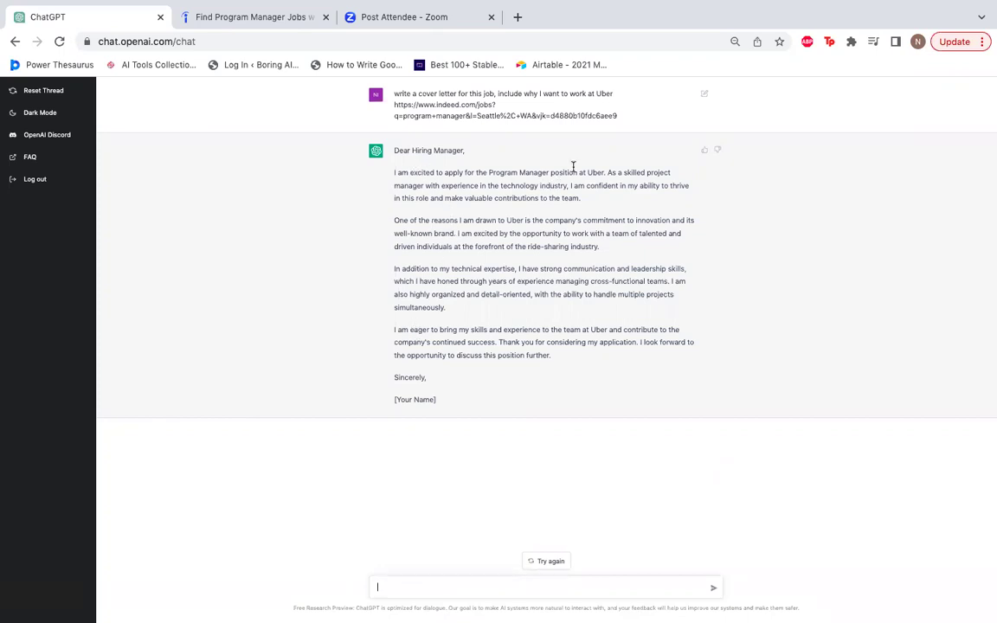
- Review the generated letter's opening, and compare it with the duties and the basic and preferred qualifications in the Indeed posting
drag(646, 175, 565, 184)
click(275, 24)
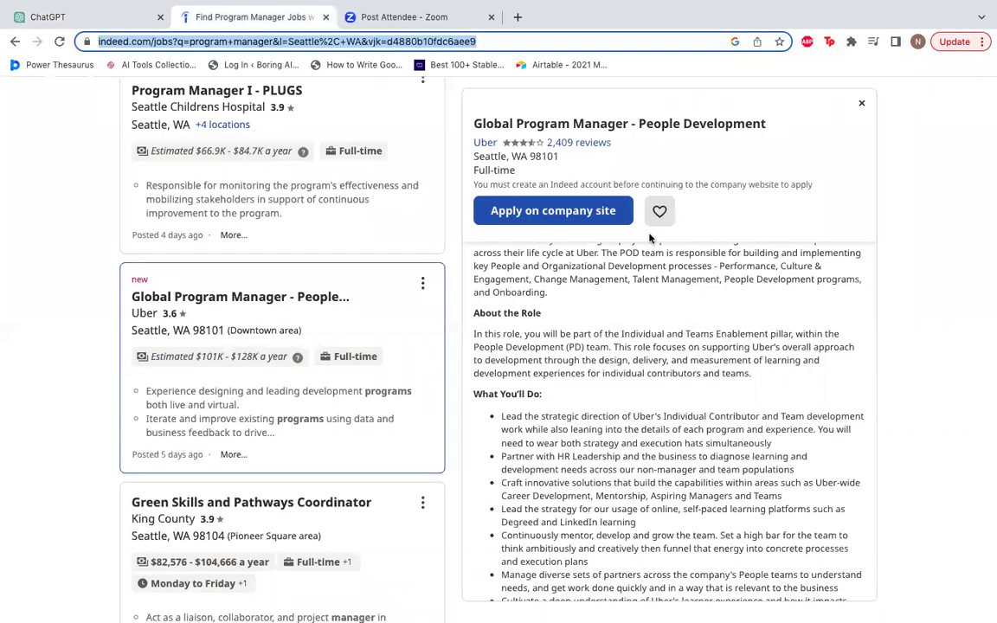
scroll(650, 260, up, 5)
scroll(675, 363, down, 5)
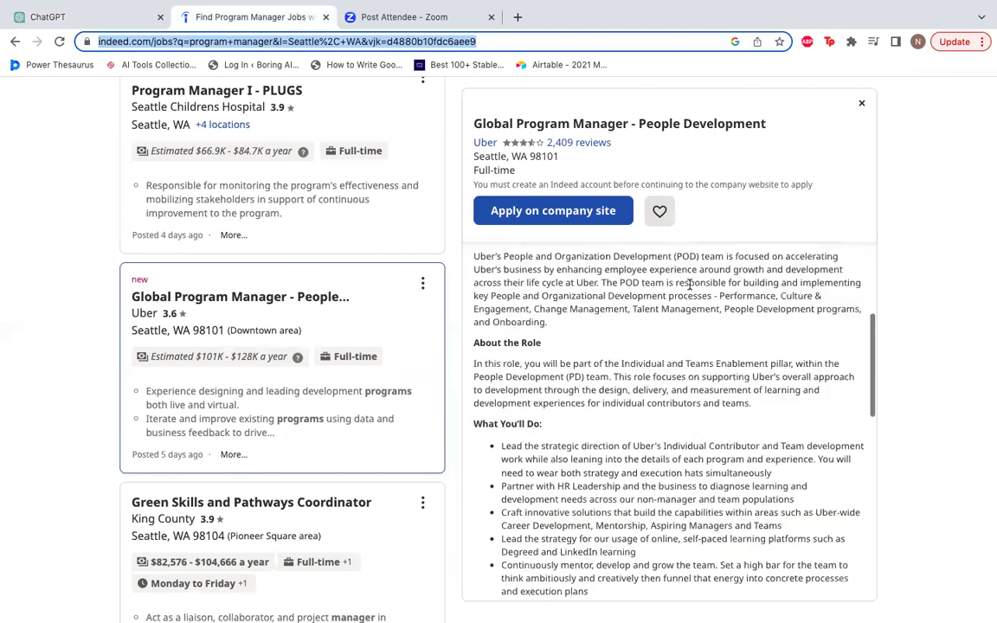
scroll(698, 411, down, 3)
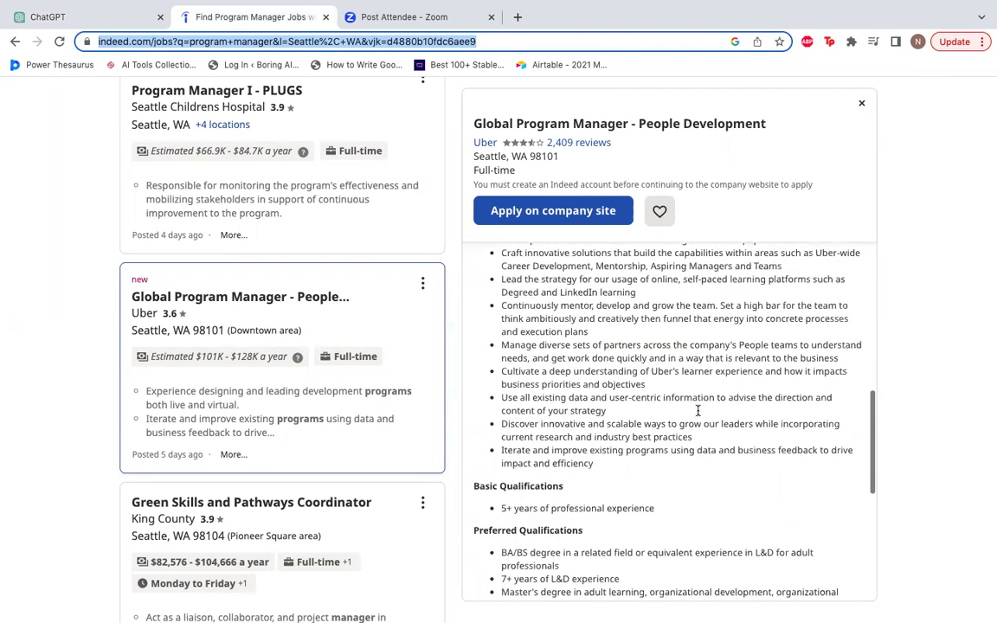
scroll(698, 411, up, 2)
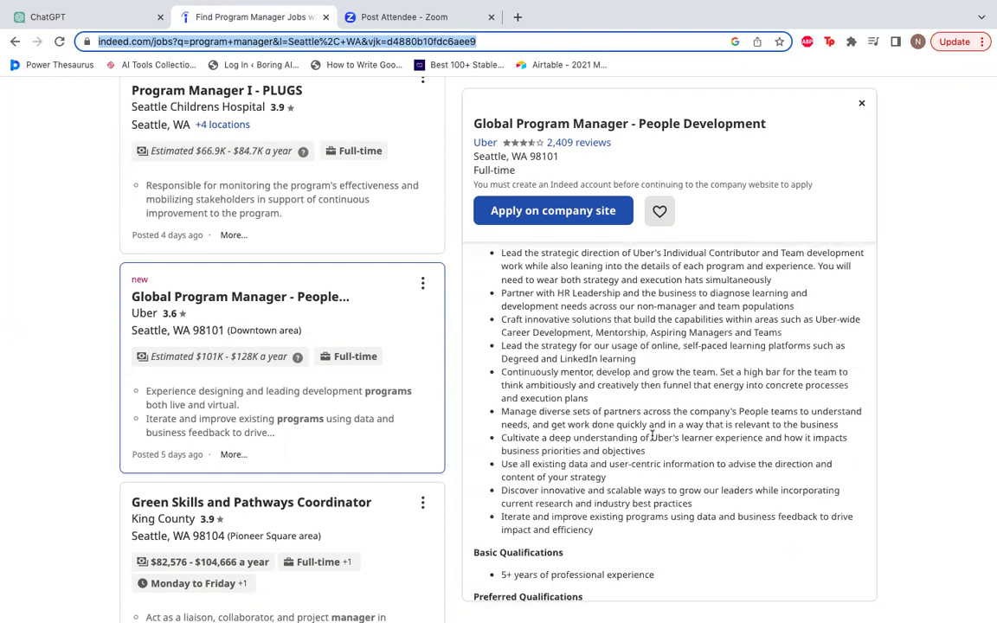
scroll(652, 435, down, 1)
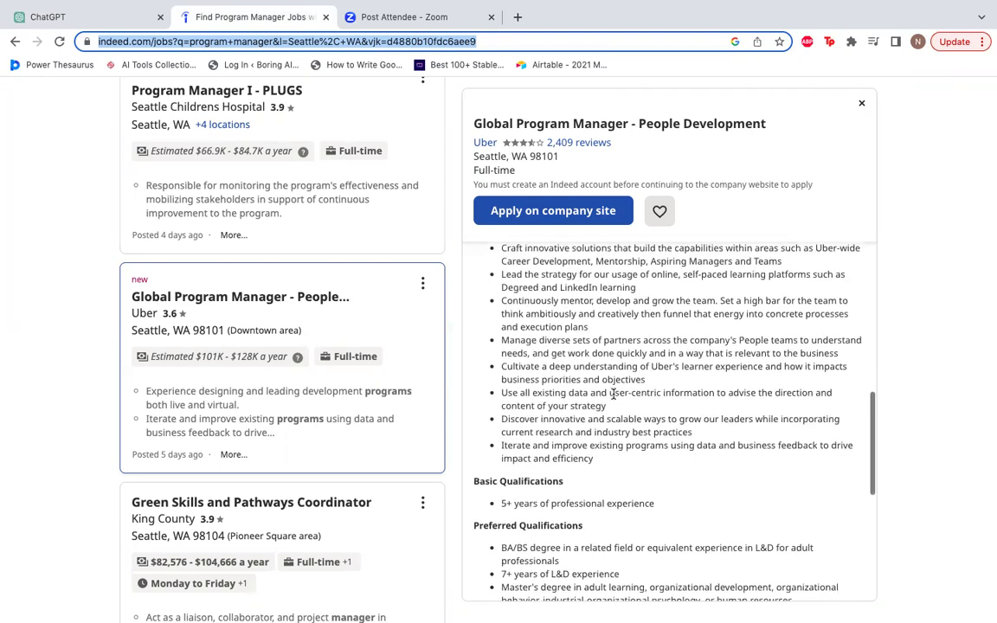
scroll(590, 447, down, 1)
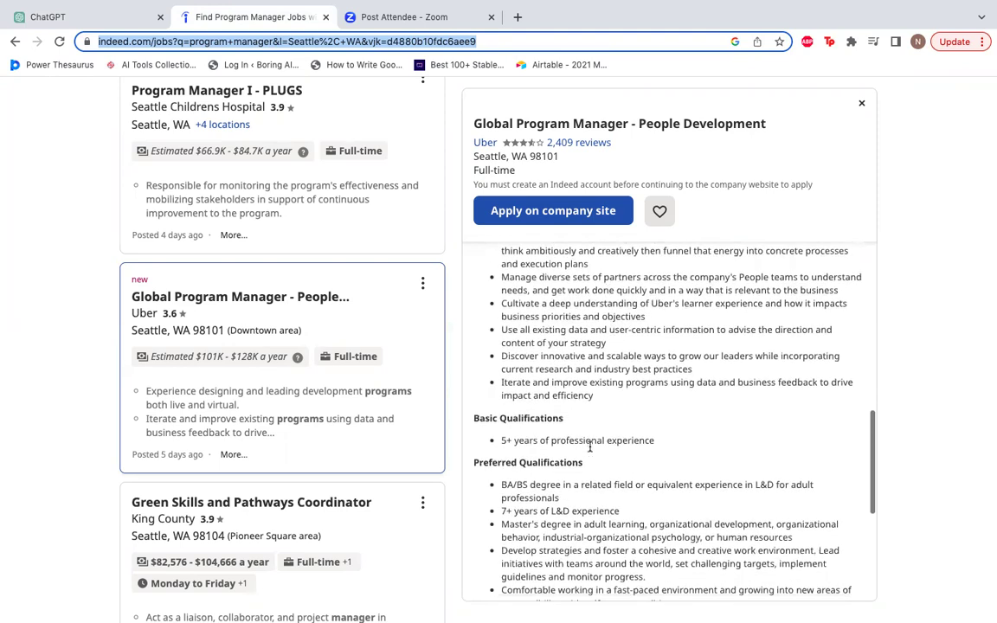
scroll(591, 447, down, 2)
scroll(590, 447, down, 1)
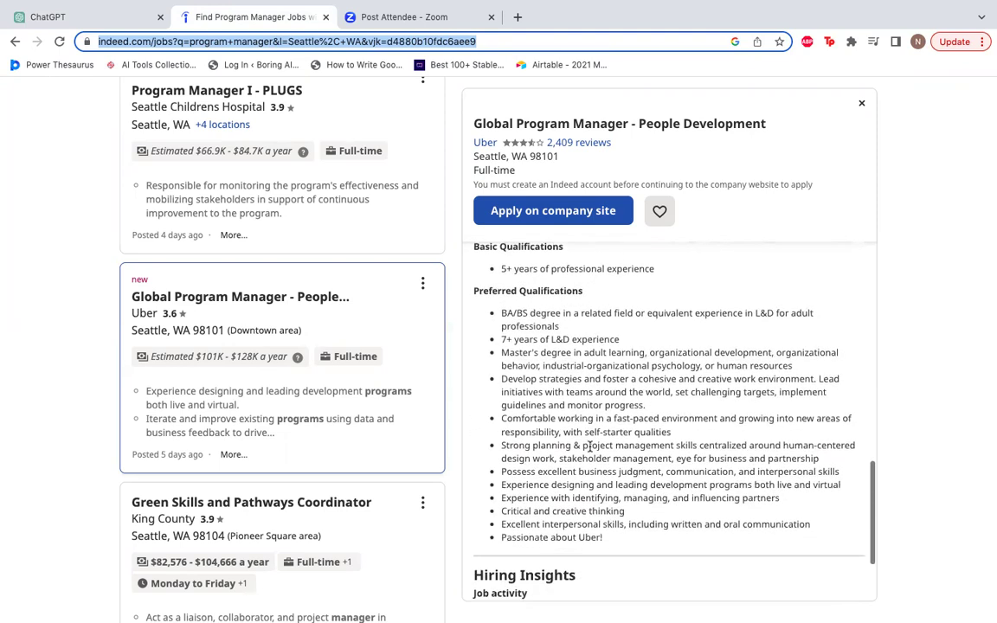
scroll(571, 485, up, 4)
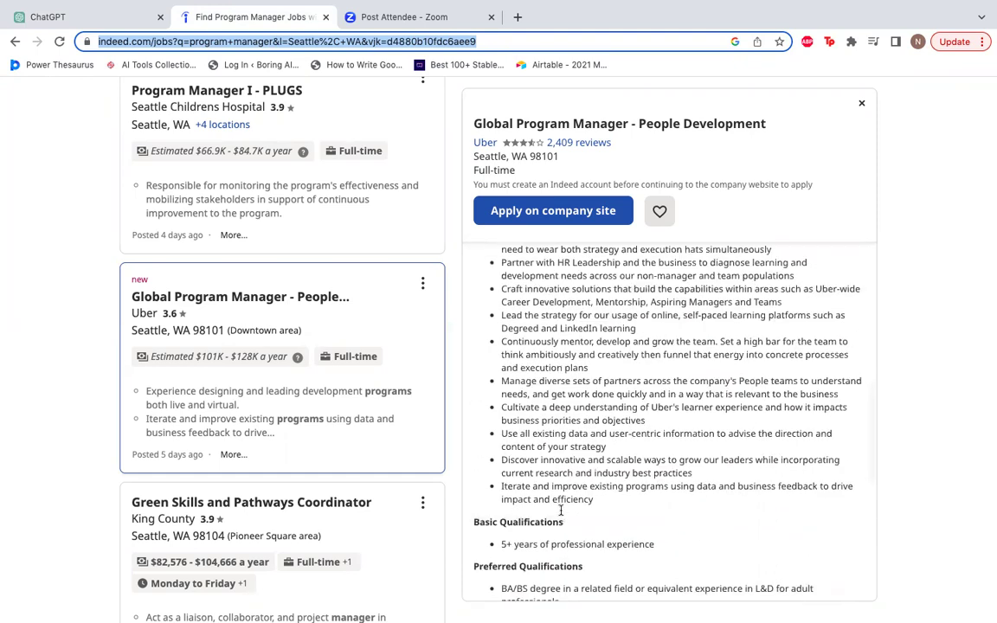
scroll(561, 511, down, 1)
scroll(559, 356, down, 3)
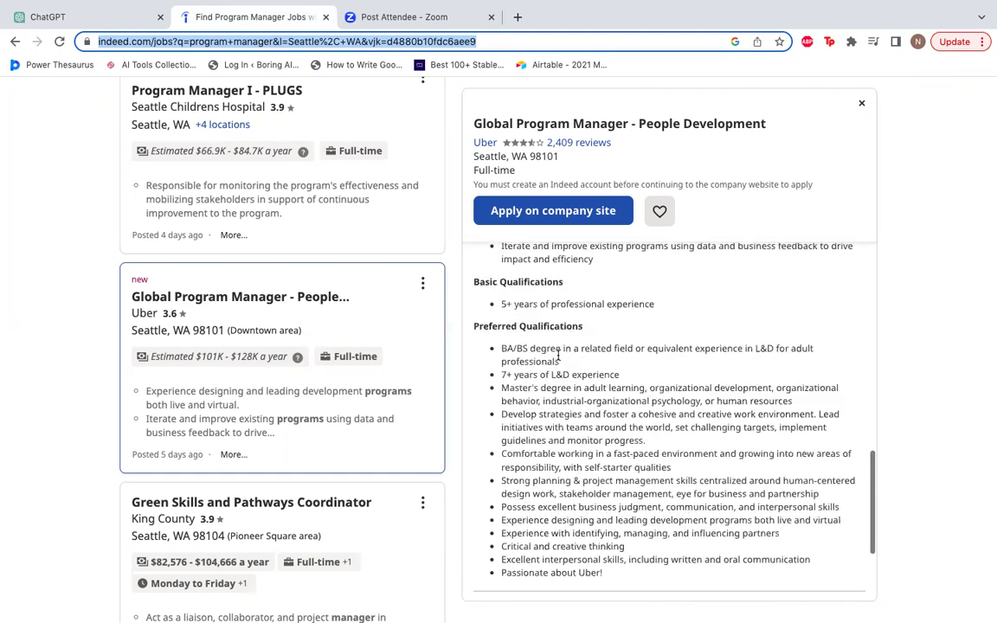
scroll(558, 356, down, 1)
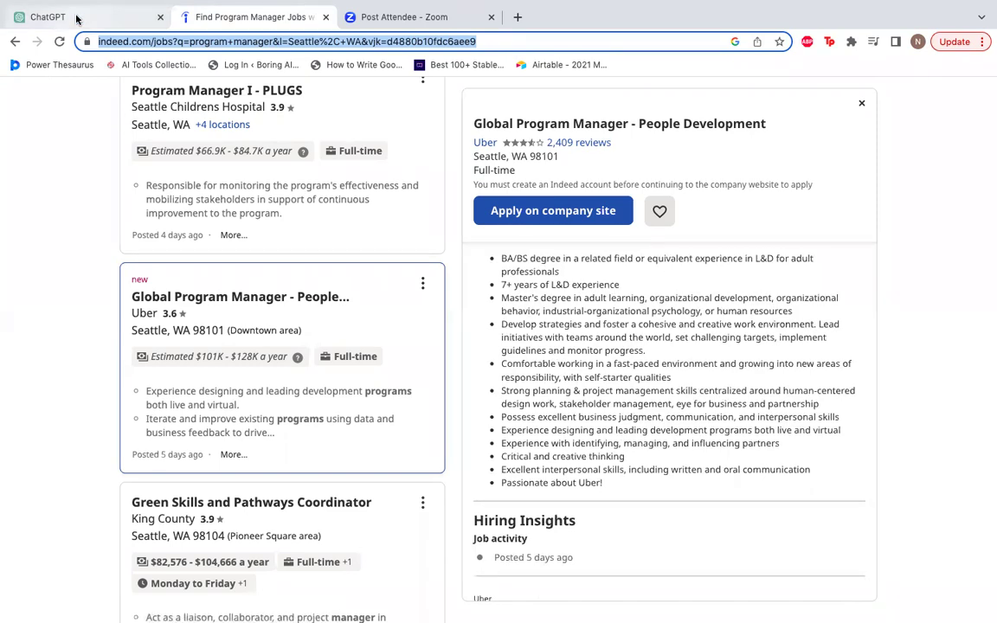
scroll(543, 345, up, 3)
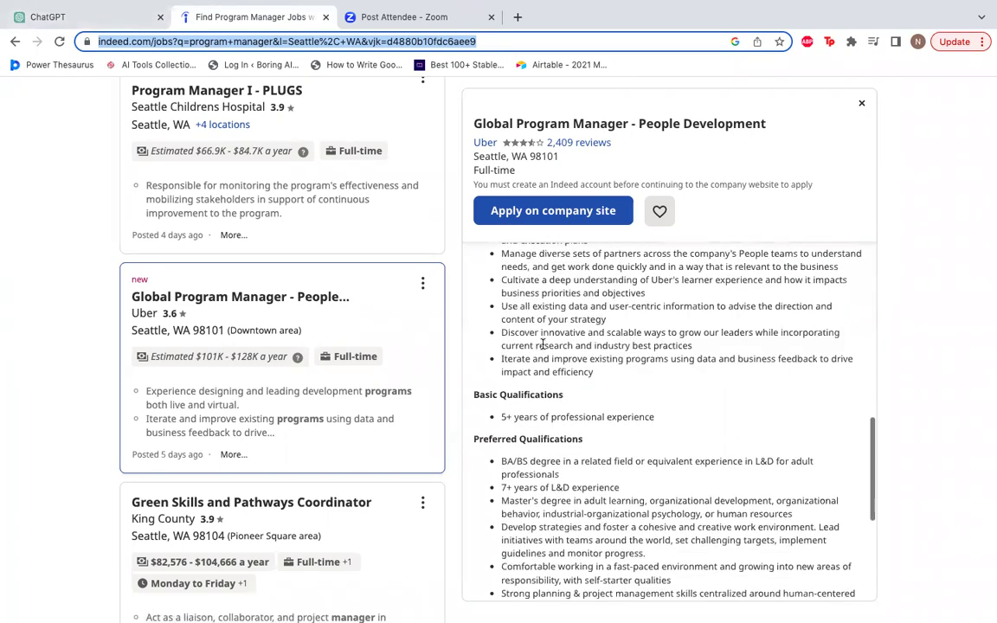
- Copy "7+ years of L&D experience" from the posting and draft the ChatGPT prompt "update the cover with my 7+ years of L&D experience, with 4 years at Lyft"
drag(502, 472, 621, 481)
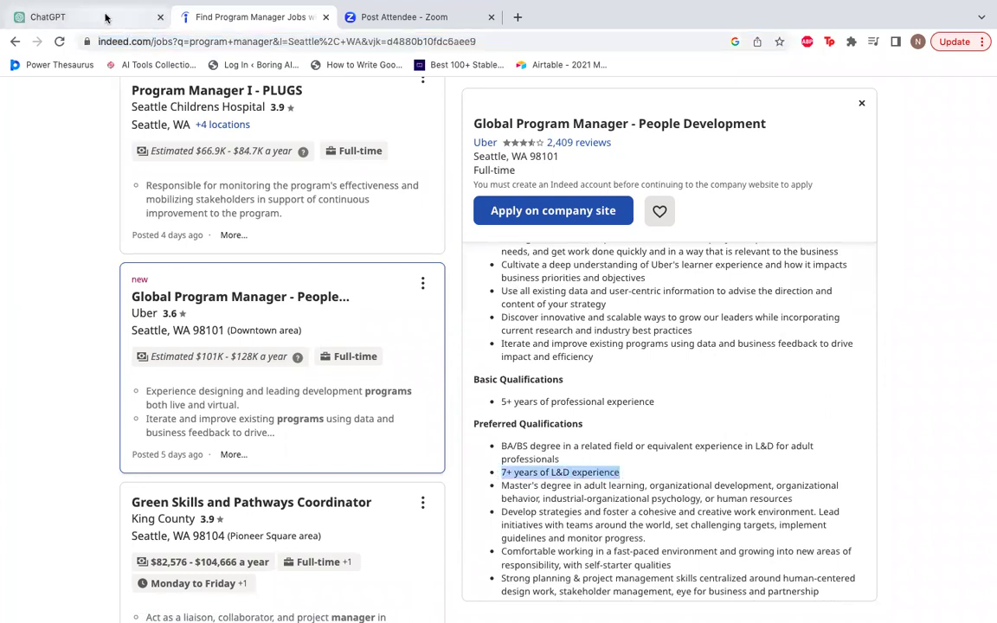
click(105, 17)
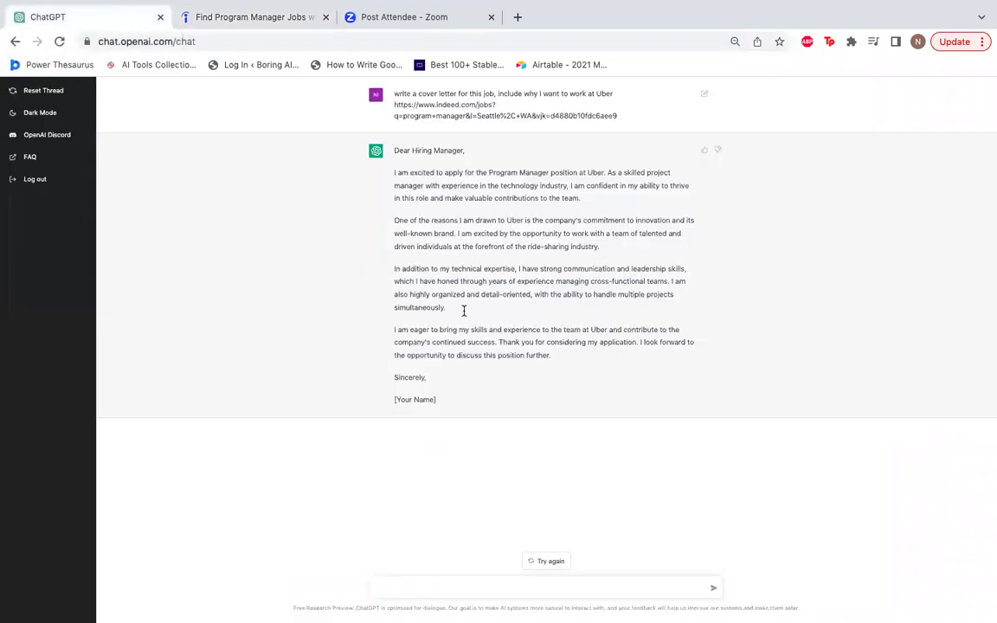
click(434, 587)
text(wr)
text(update the cover)
text( with m)
text(y 7+ years of L&D experience)
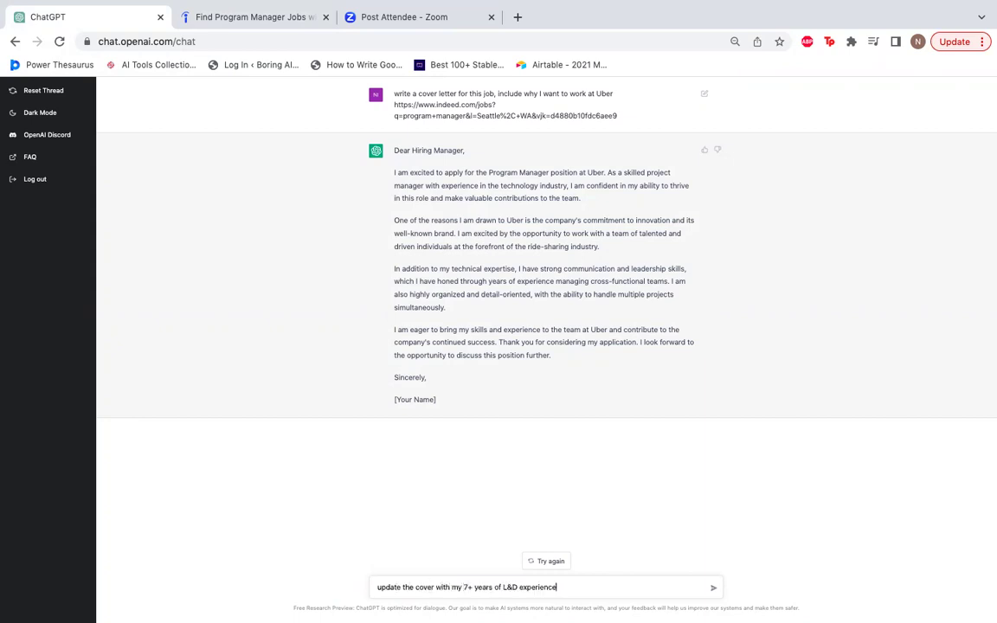
text(, with 4 years at Lyft)
- Copy "Lead the strategy for our usage of online, self-paced learning platforms" from the duties in the Indeed posting
click(373, 18)
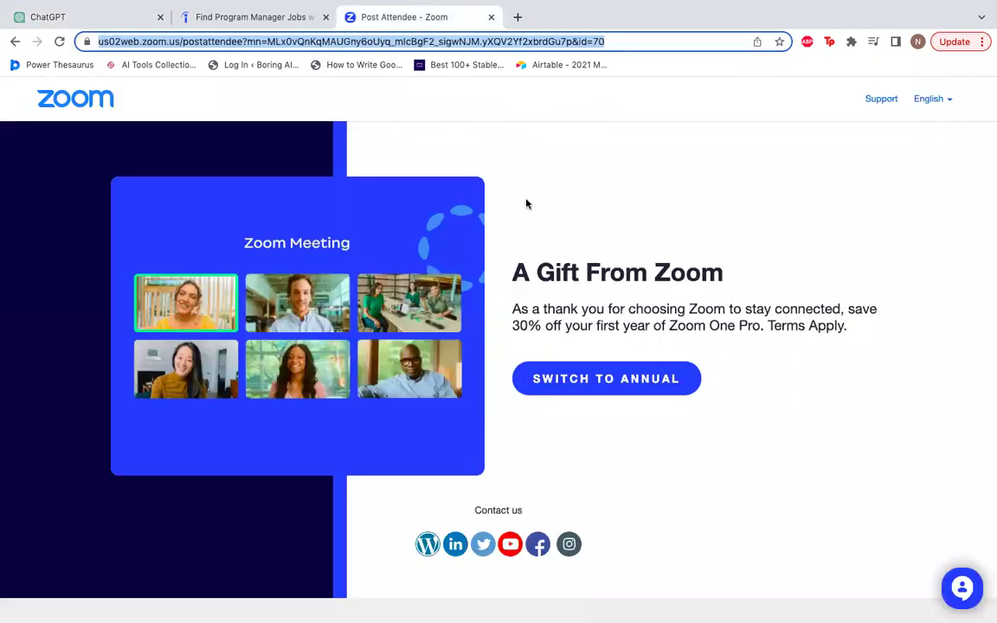
click(277, 17)
scroll(635, 373, up, 2)
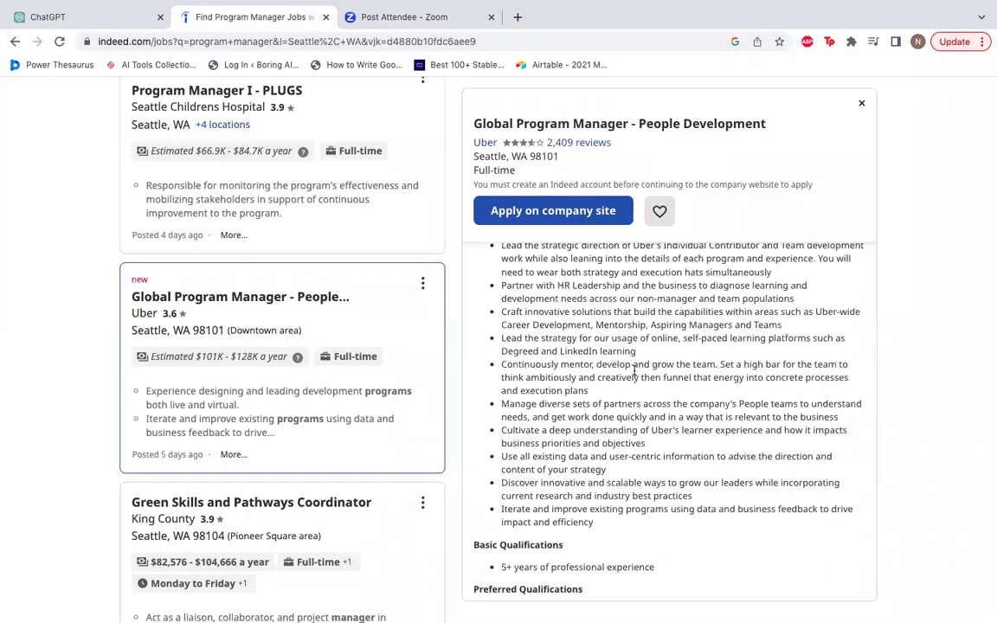
scroll(635, 372, up, 1)
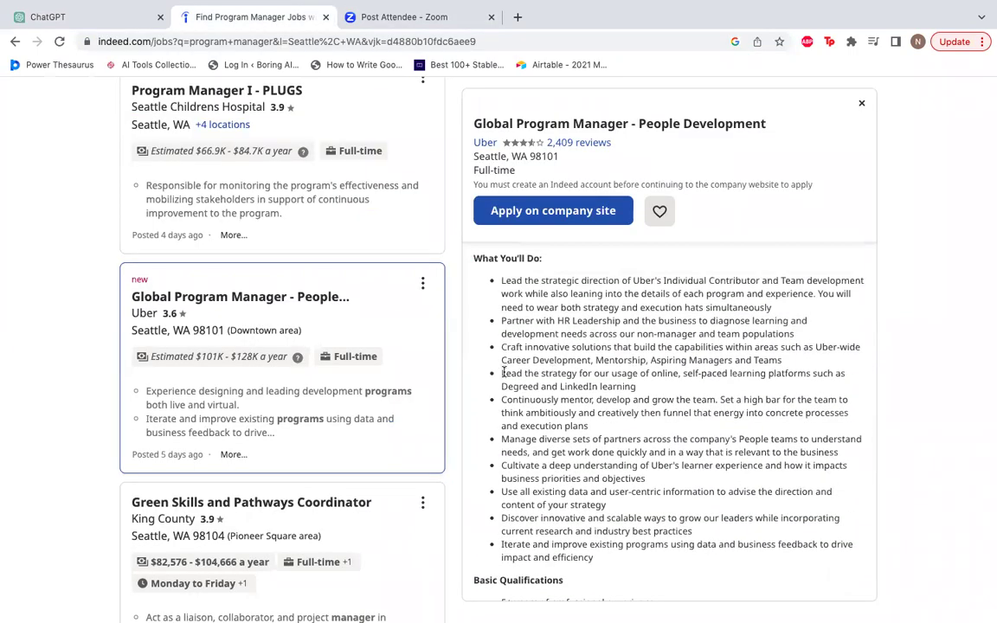
drag(501, 374, 812, 378)
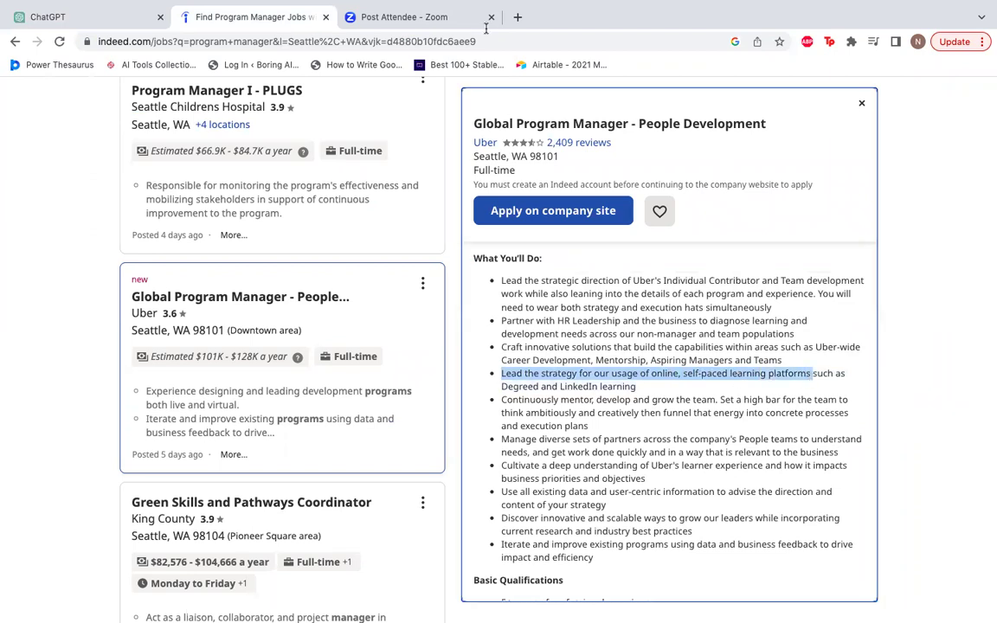
- Continue the ChatGPT prompt with the copied duty, reworded as "where I led the strategy for online, self-paced learning platforms"
click(115, 24)
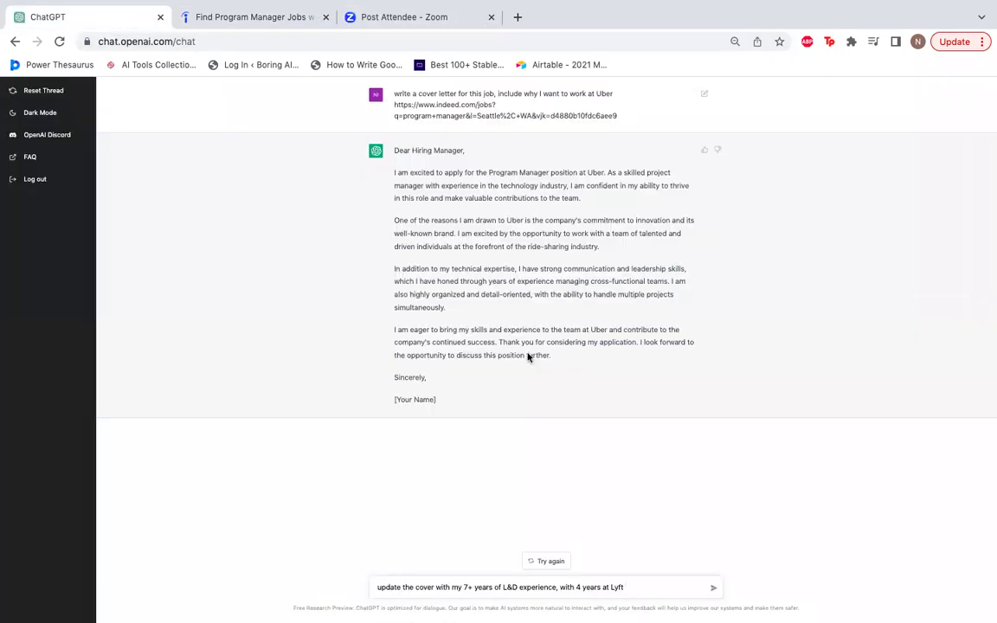
text(lead the strategy for our usage of online, self-paced learning platforms)
double_click(632, 576)
text(where I led)
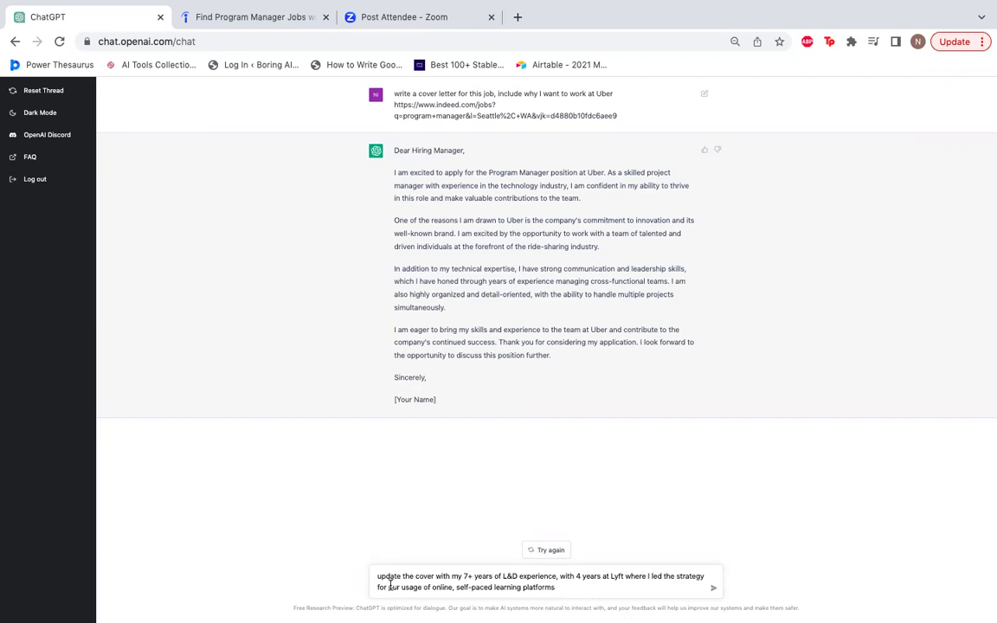
drag(389, 587, 434, 588)
key(BackSpace)
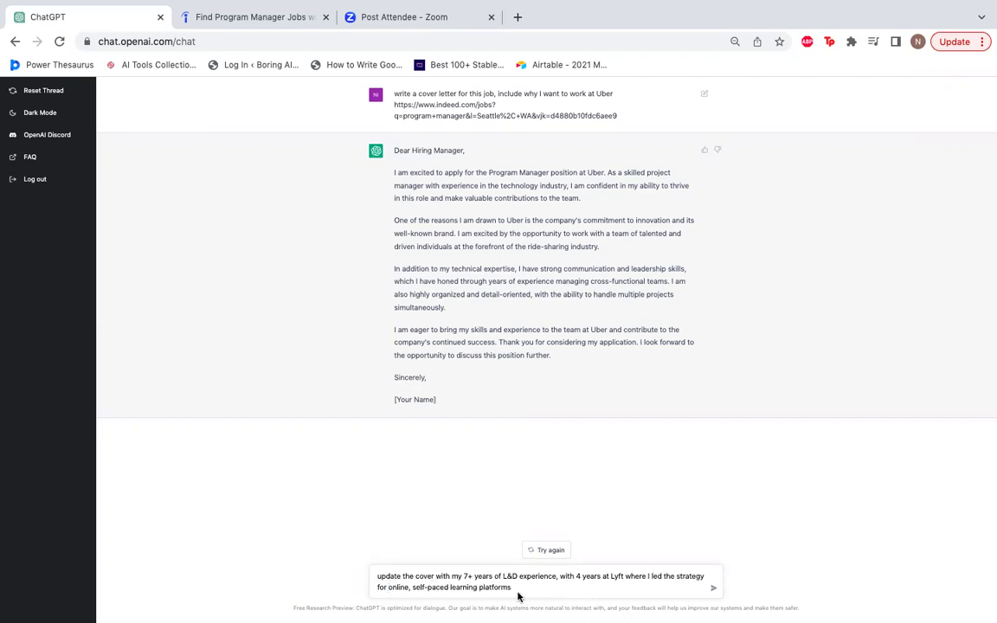
- Extend the prompt with ", include results, also include i want to work at uber because of its fast paced innovation and market dominance" and submit it
text(, include results)
scroll(587, 586, down, 1)
text(, also include w)
key(BackSpace)
text(i want to work at)
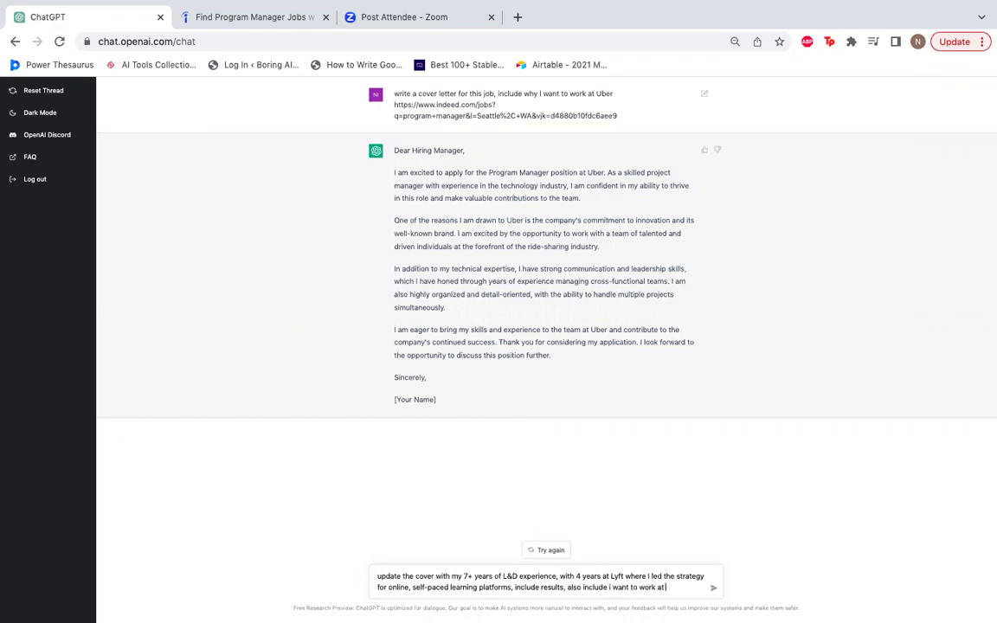
text( uber because)
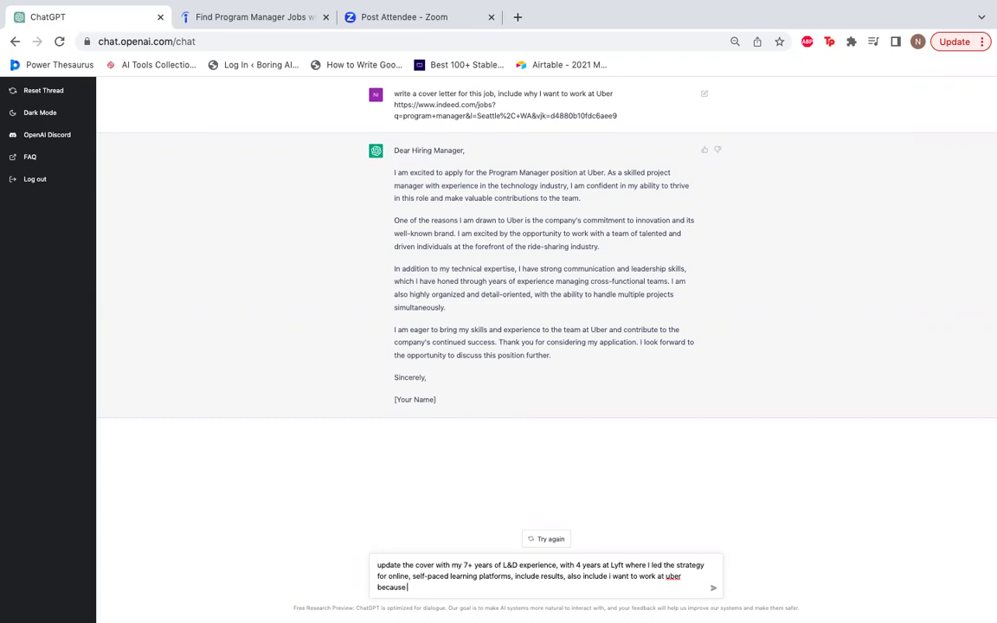
text( of its fast past)
text(d innovation adn)
text(nd market dom)
text(inance)
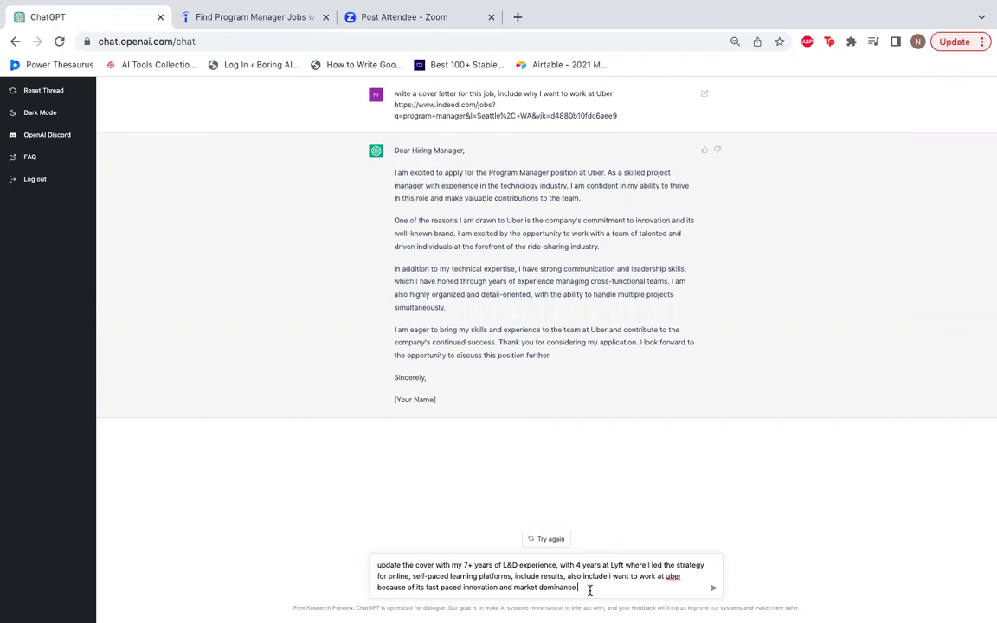
key(Return)
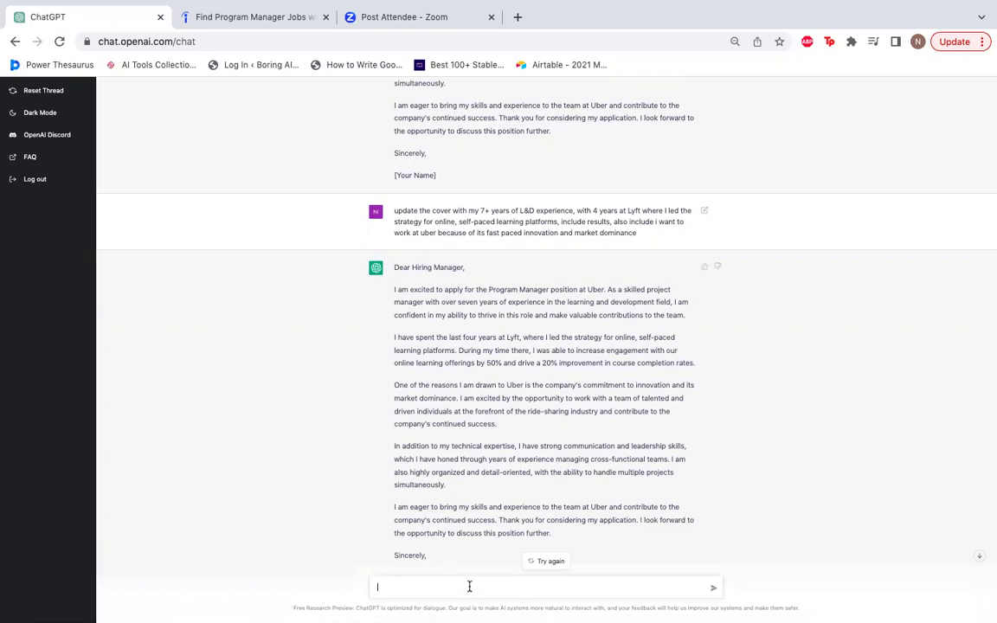
- Submit the ChatGPT prompt "update results for online learning offerings to 75%"
text(upd)
text(ate results)
text( for online learning offer)
text(ings)
key(BackSpace)
text(ings to 75%)
key(Return)
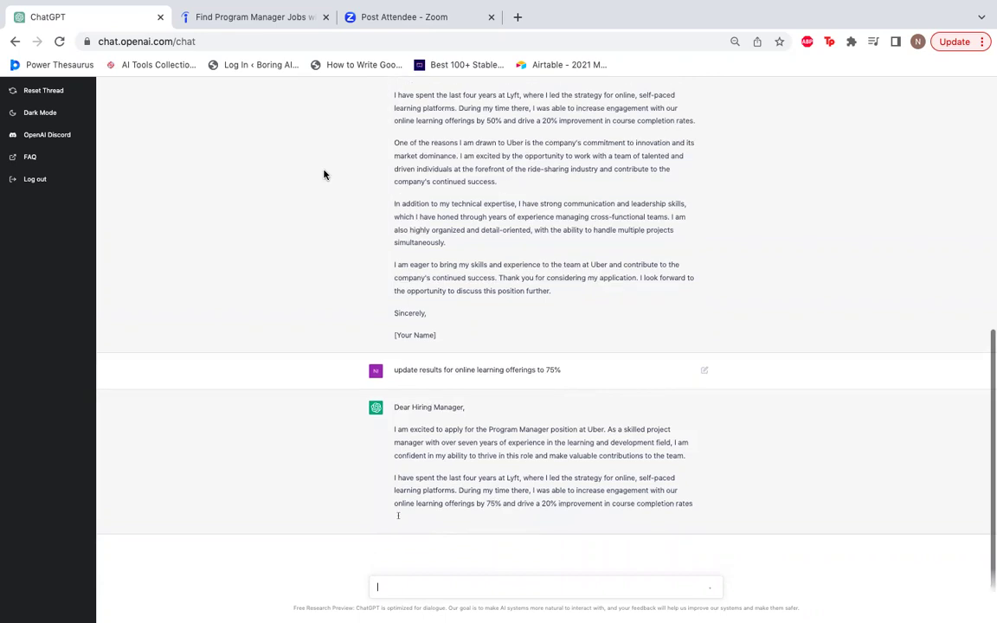
- Copy "designing and leading development programs both live and virtual" from the Indeed posting and draft a ChatGPT prompt starting "add skills like" with it
click(279, 17)
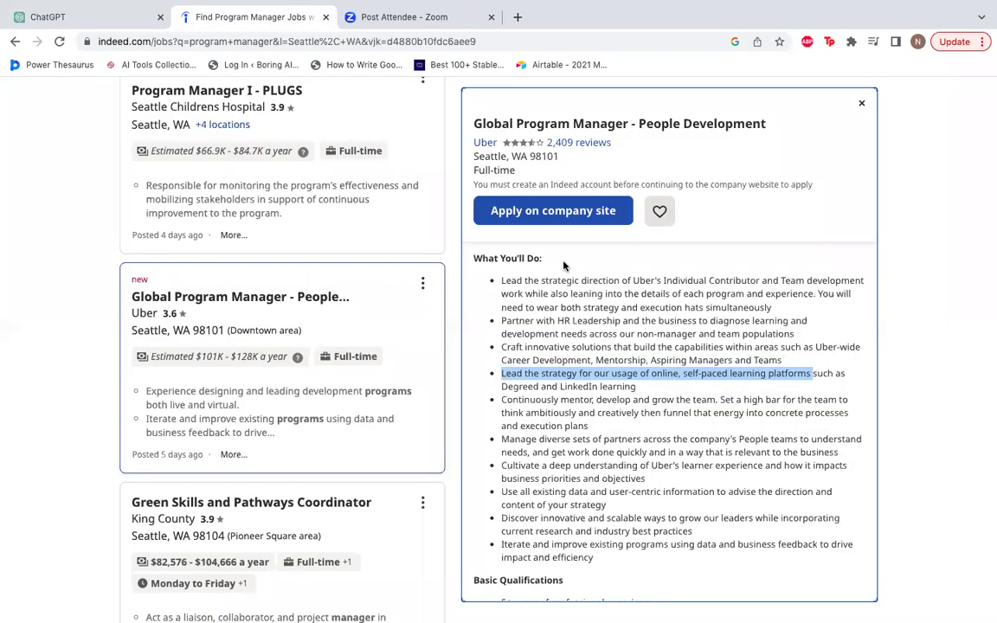
scroll(506, 251, down, 4)
scroll(564, 262, up, 2)
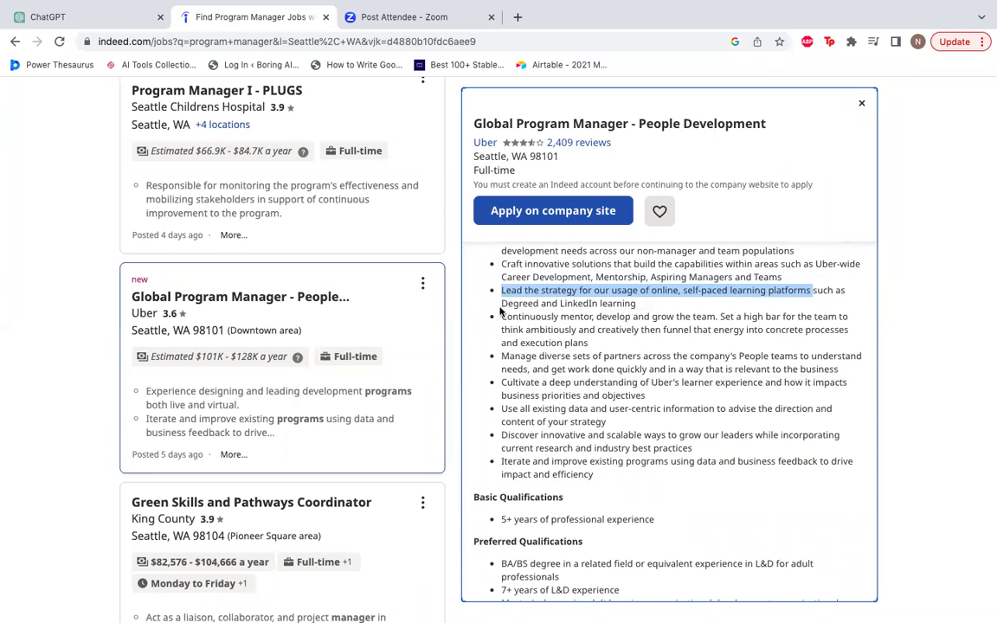
drag(451, 302, 638, 309)
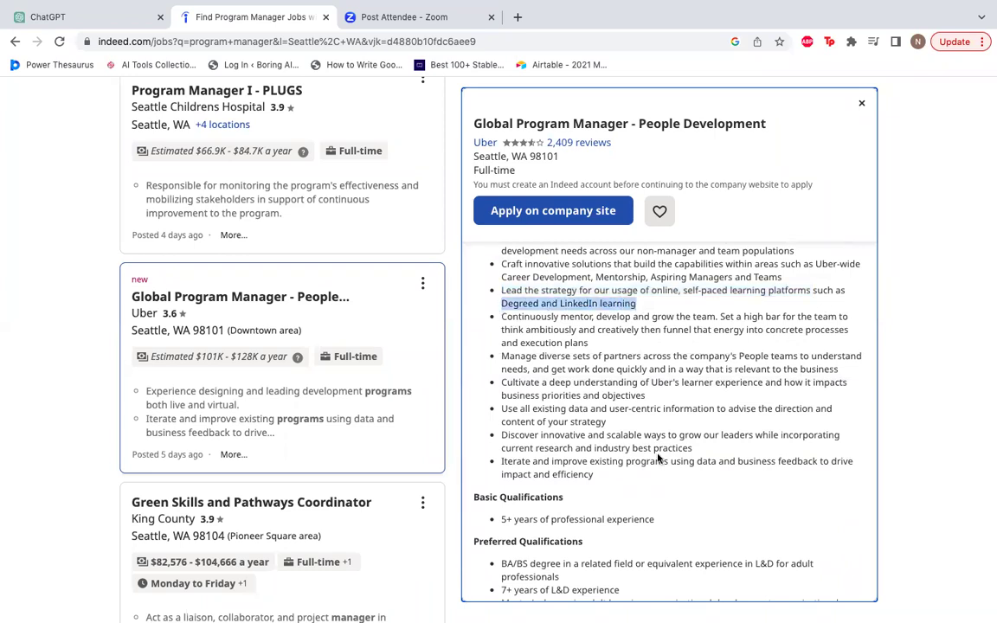
scroll(654, 416, down, 5)
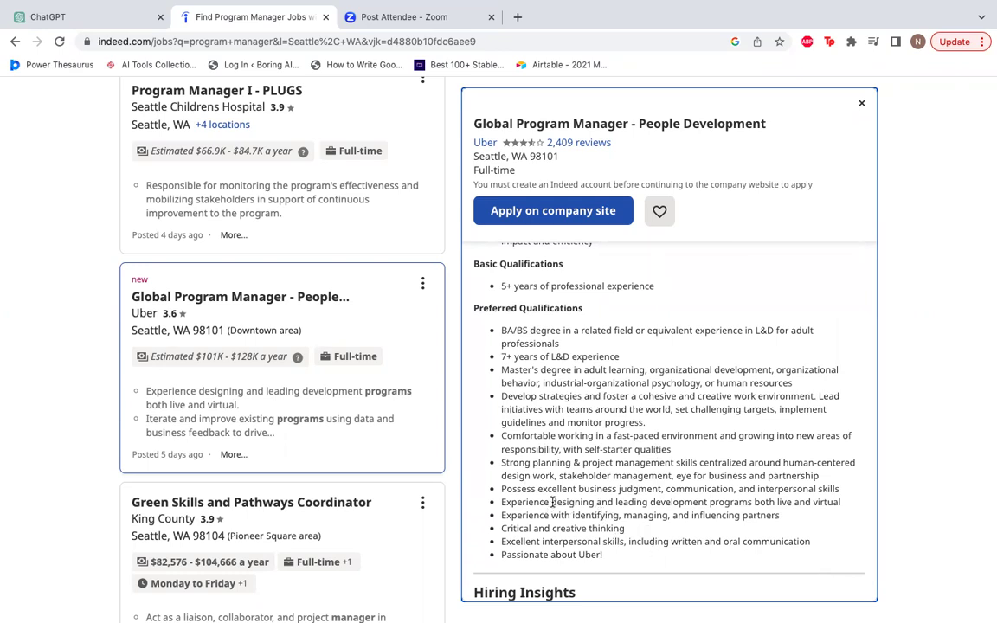
drag(551, 505, 848, 506)
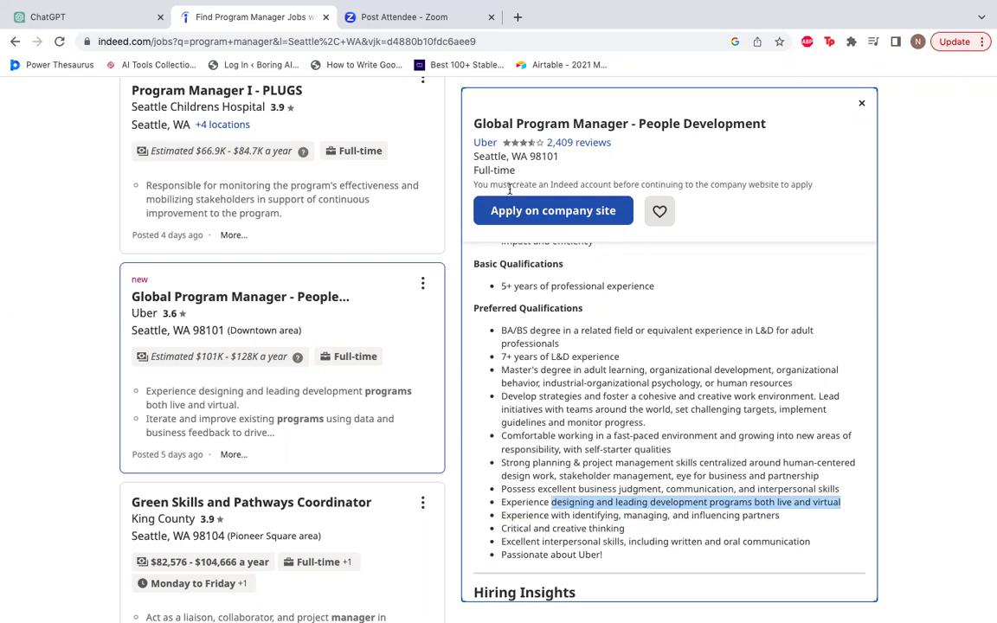
click(98, 23)
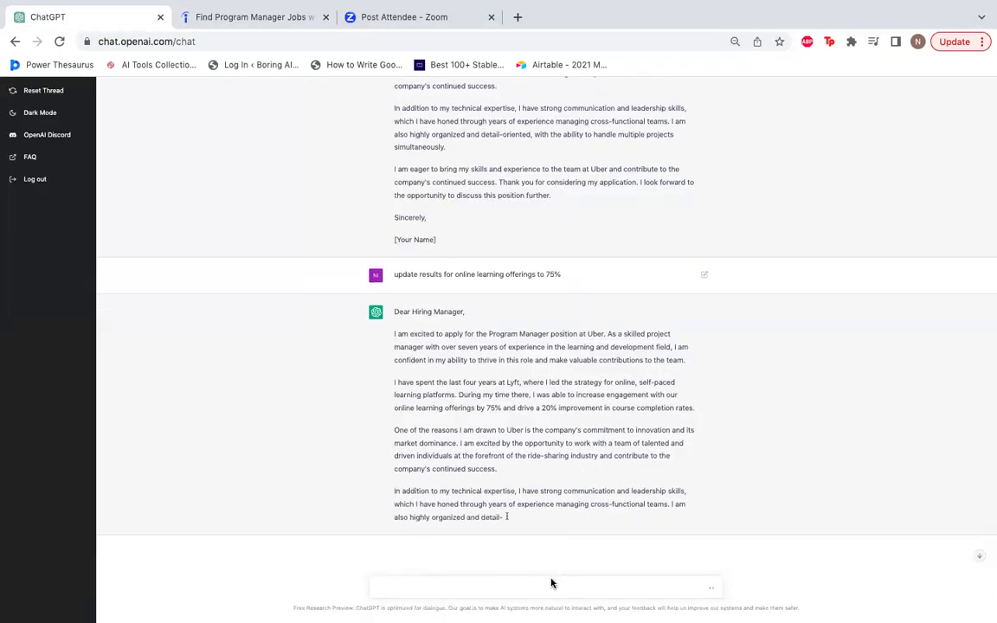
text(add skills like designing and leading development programs both live and virtual,)
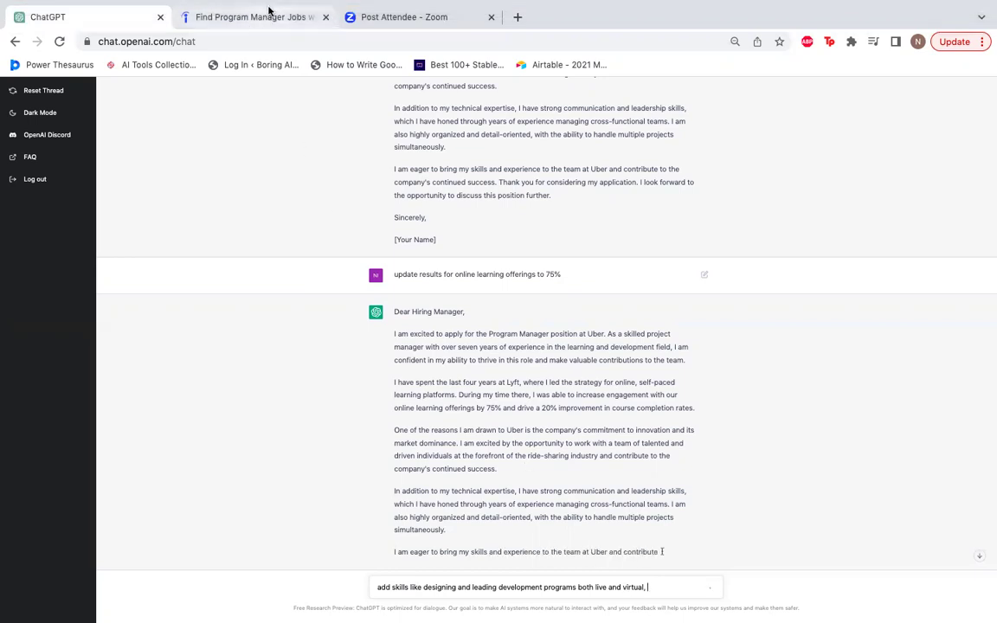
- Copy "Degreed and LinkedIn learning" from the Indeed posting's duties and append it to the ChatGPT prompt draft
click(268, 19)
scroll(662, 434, up, 3)
scroll(662, 435, up, 2)
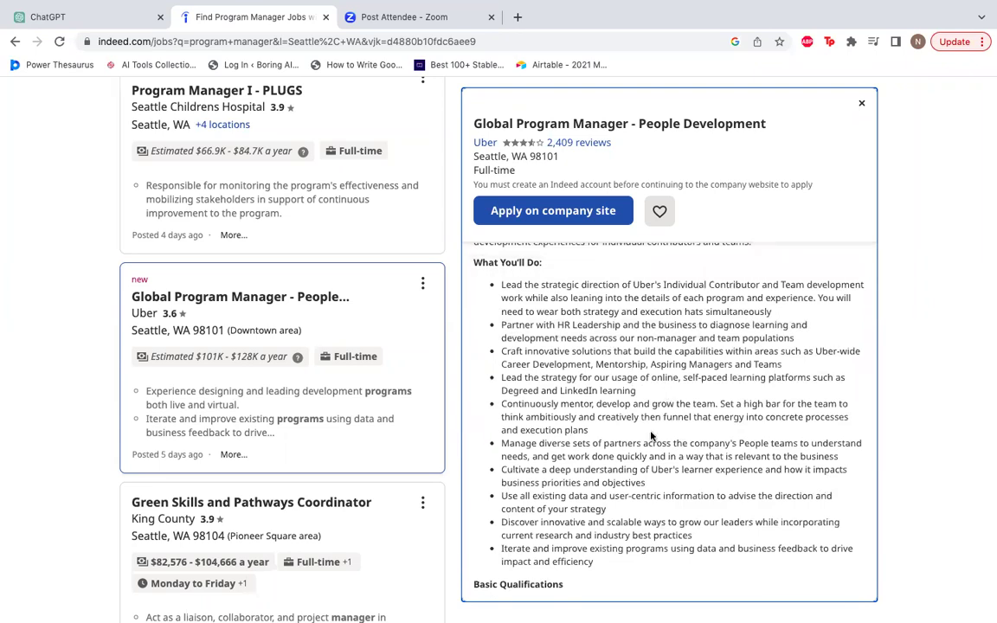
scroll(652, 436, up, 2)
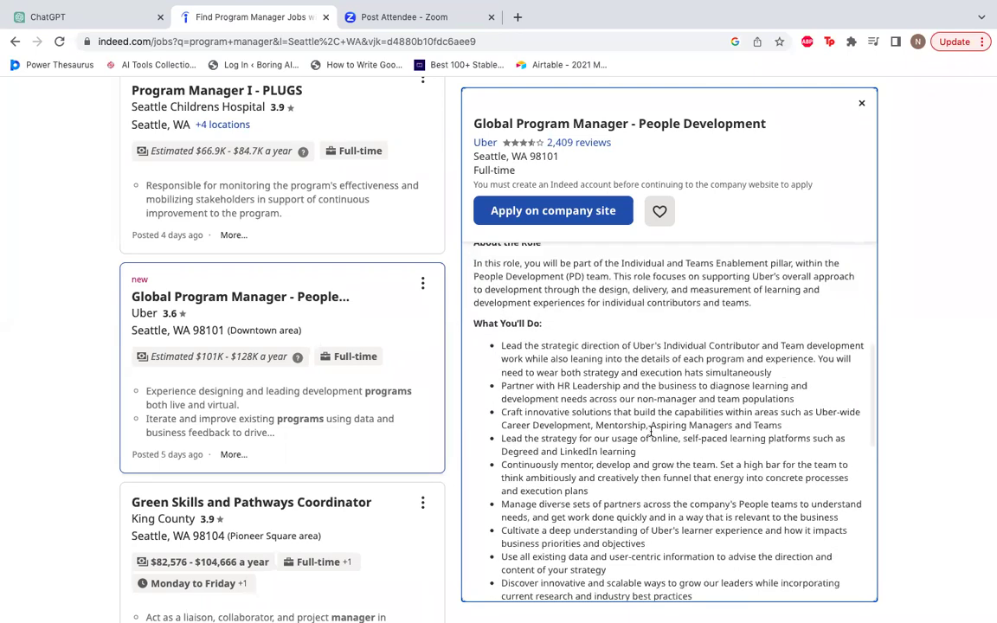
scroll(652, 433, down, 2)
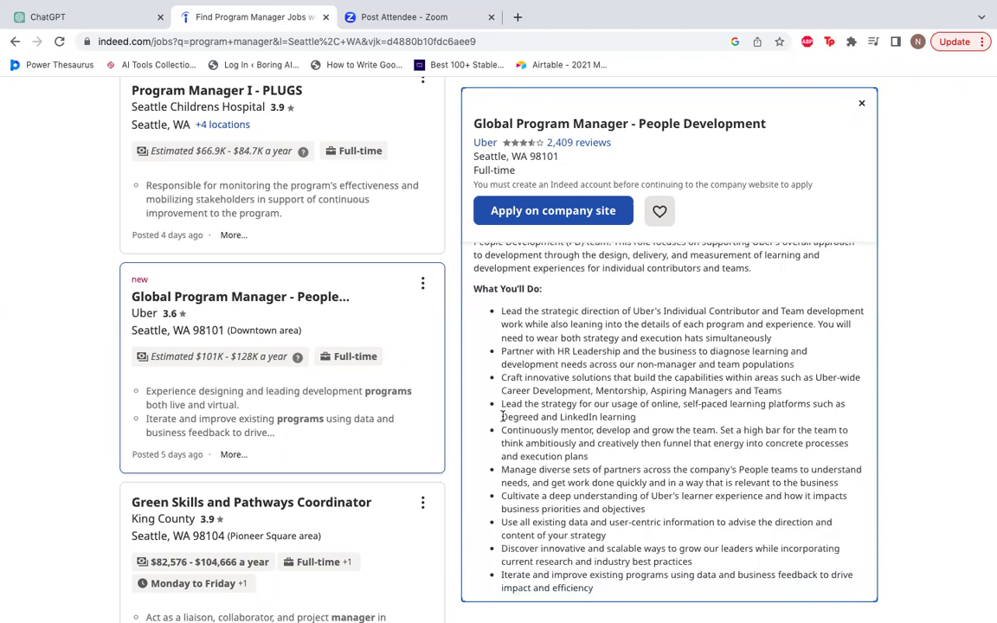
drag(501, 418, 637, 416)
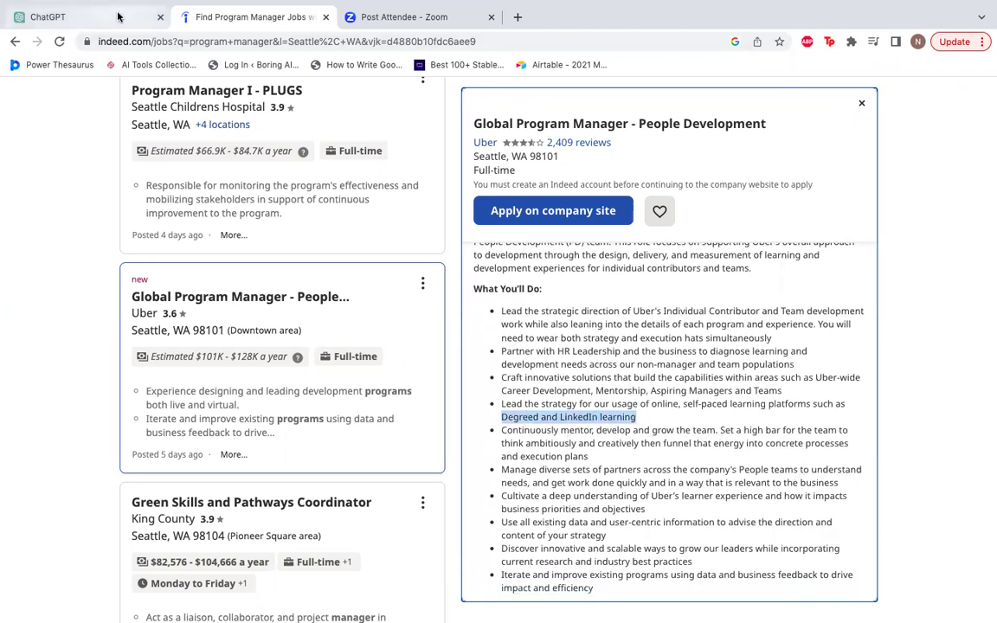
click(95, 17)
scroll(468, 407, down, 3)
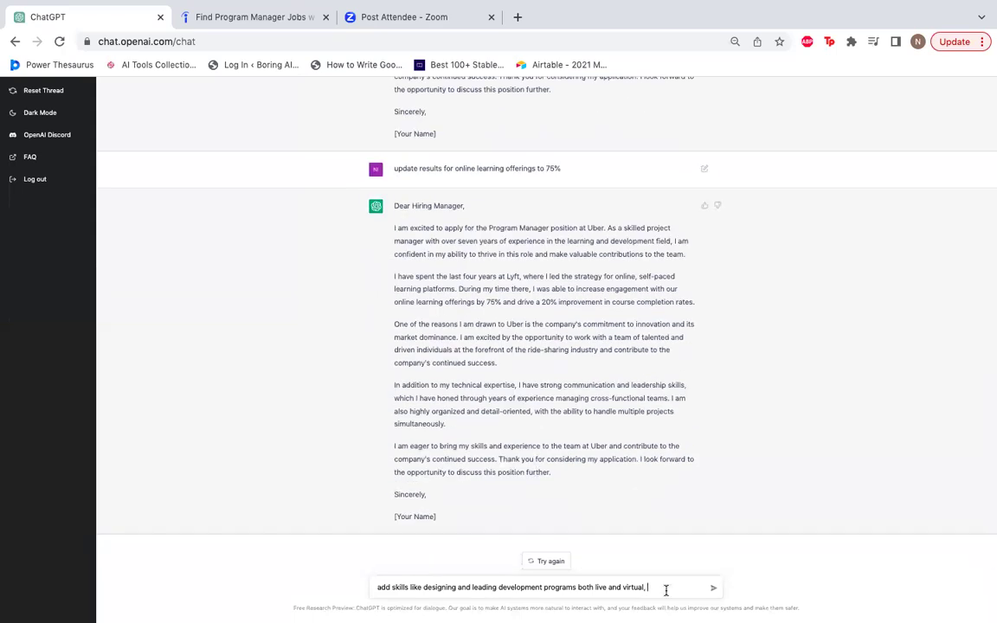
text(Degreed and Linkedin learning)
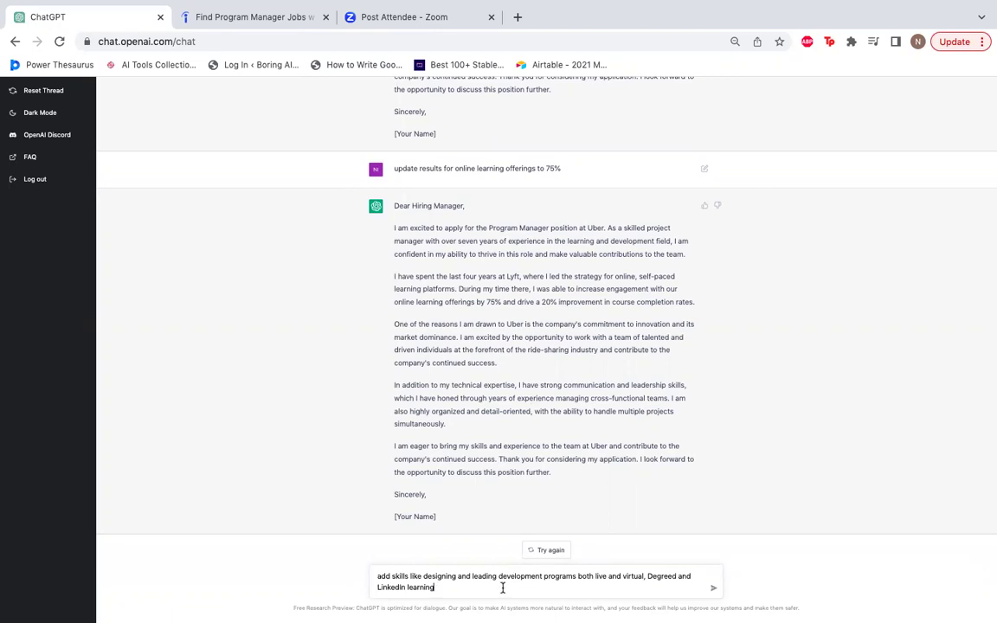
- Reword the prompt's opening as "revise skills section to include skills like" and submit it
double_click(381, 576)
text(revise)
double_click(423, 576)
text(section to include skill)
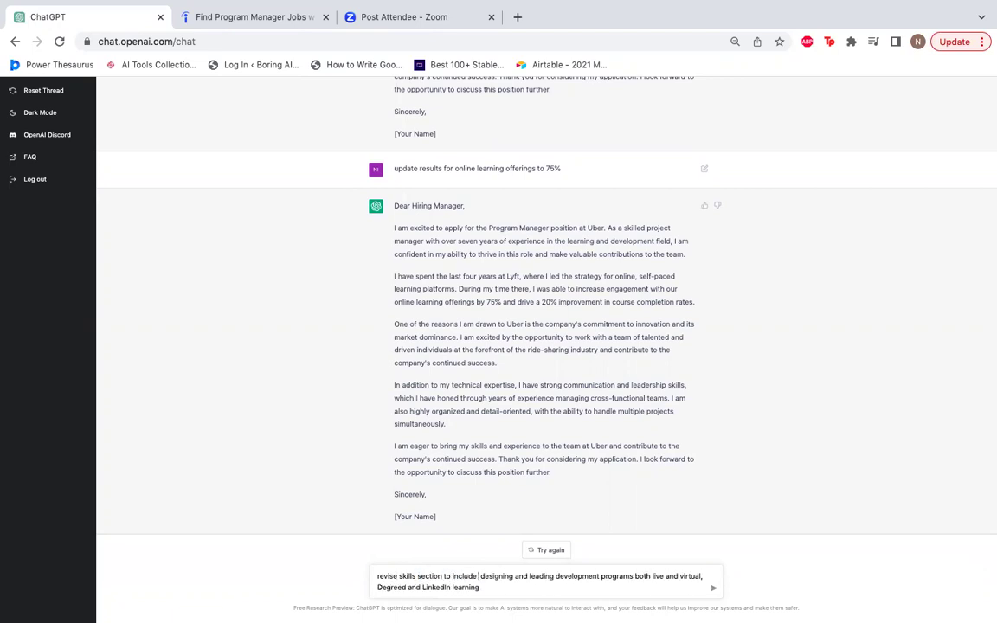
text(s like)
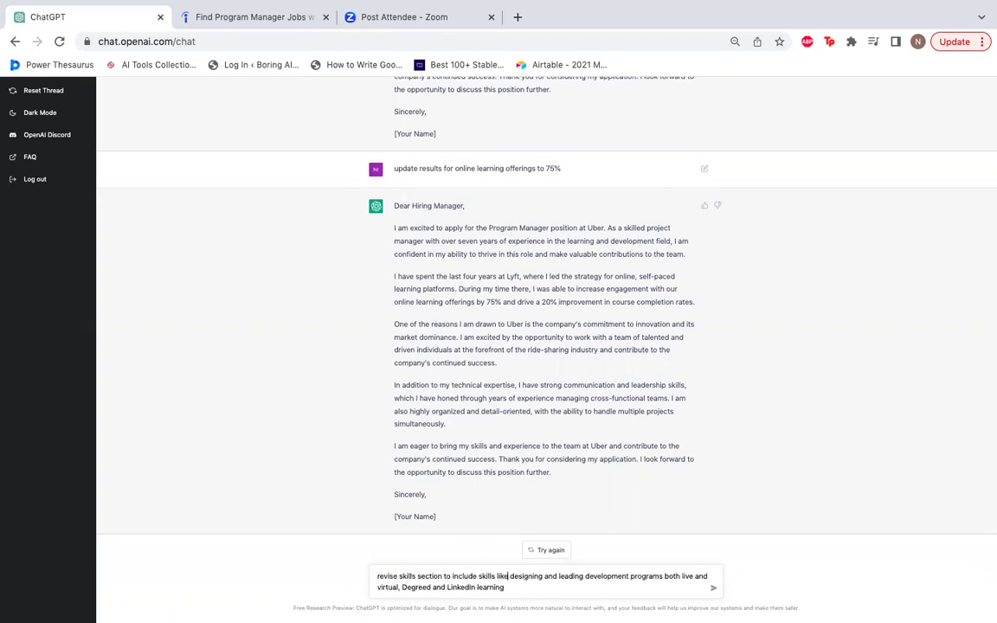
click(522, 587)
key(Return)
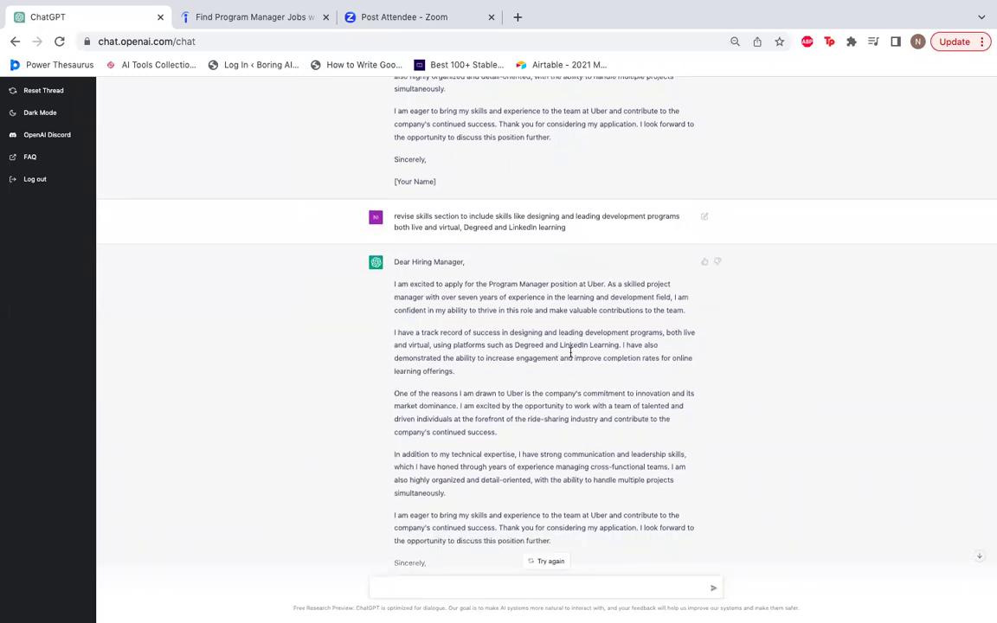
- Compare the last two drafts and submit "revise cover letter to make more concise, keep results from engagement and completion rates"
scroll(601, 463, down, 2)
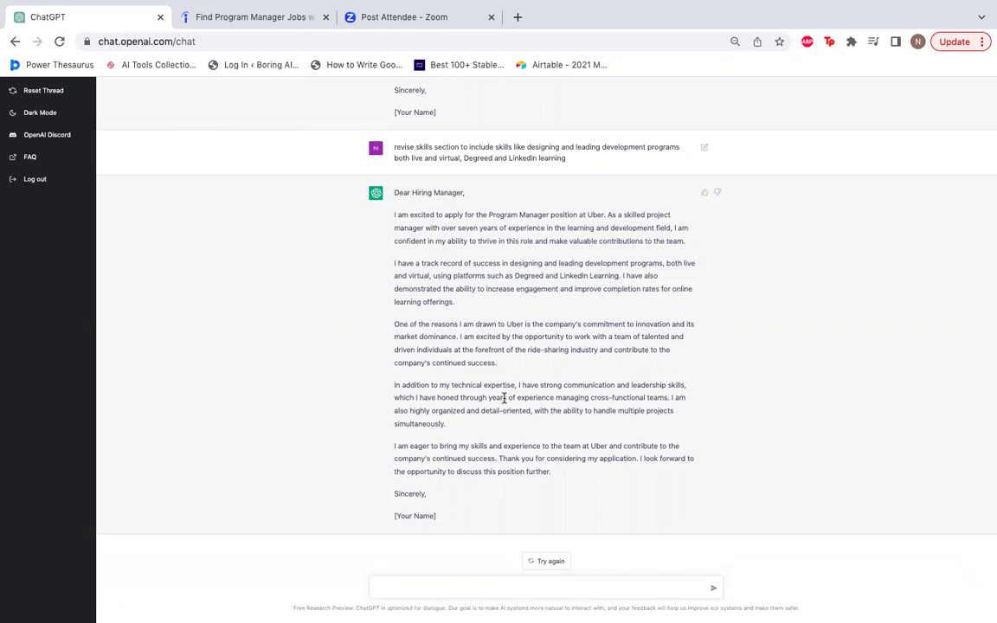
scroll(504, 398, up, 5)
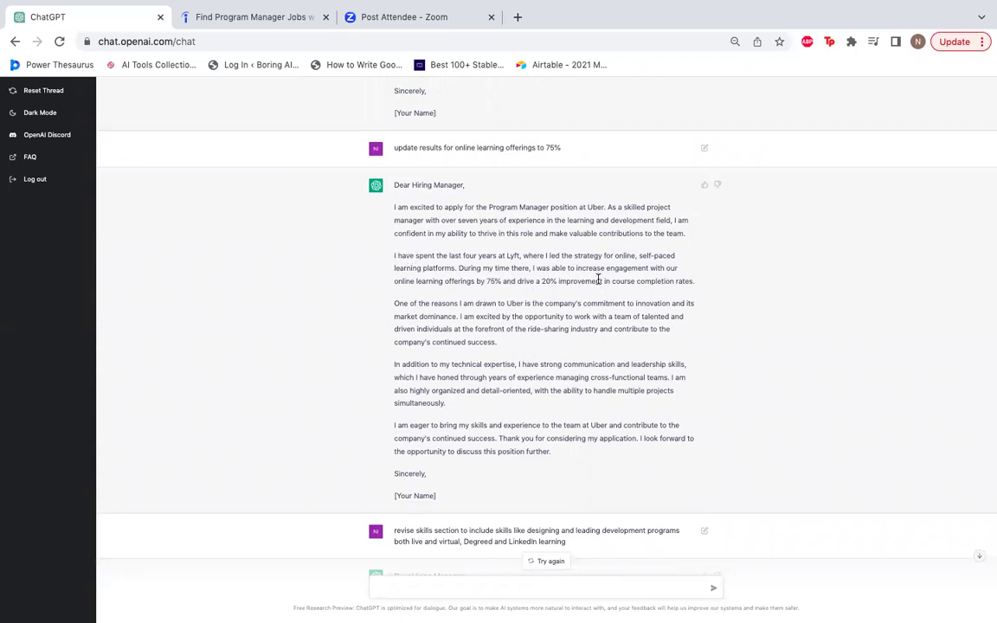
scroll(597, 278, down, 5)
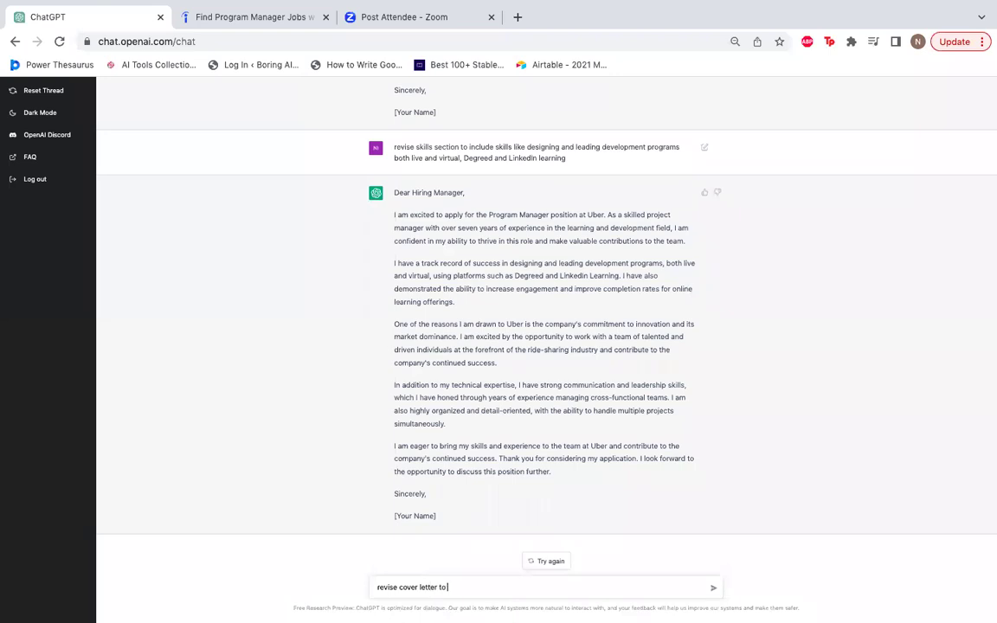
text(make more concise, keep results from)
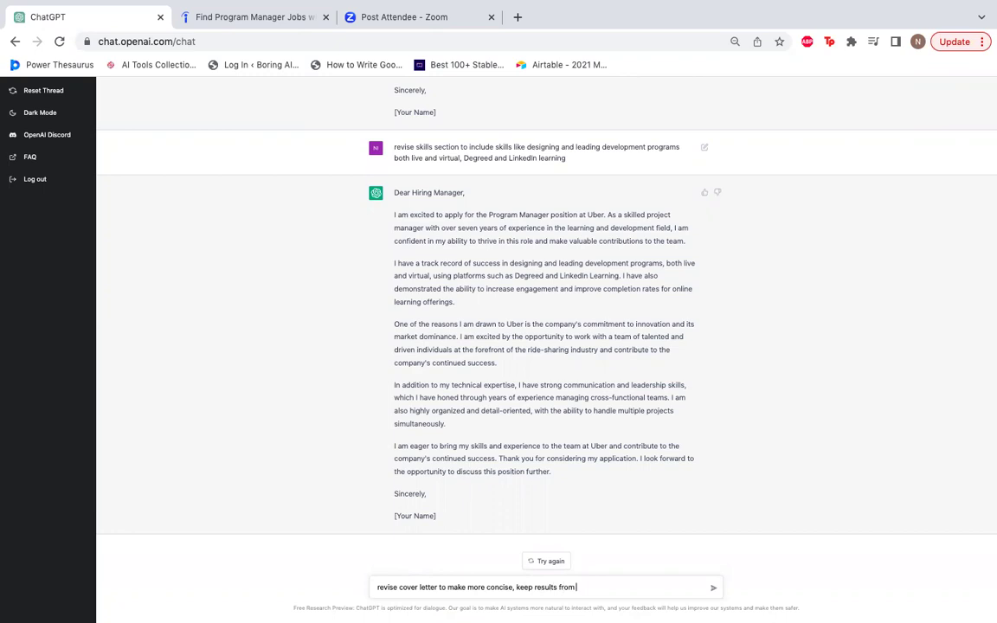
text( engagement and)
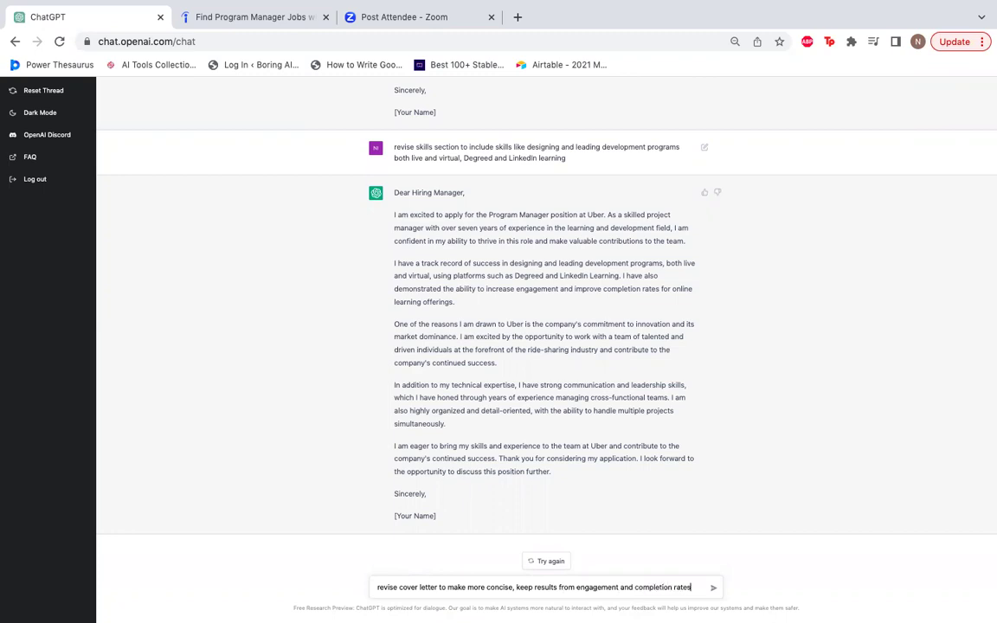
text( completion rates)
key(Return)
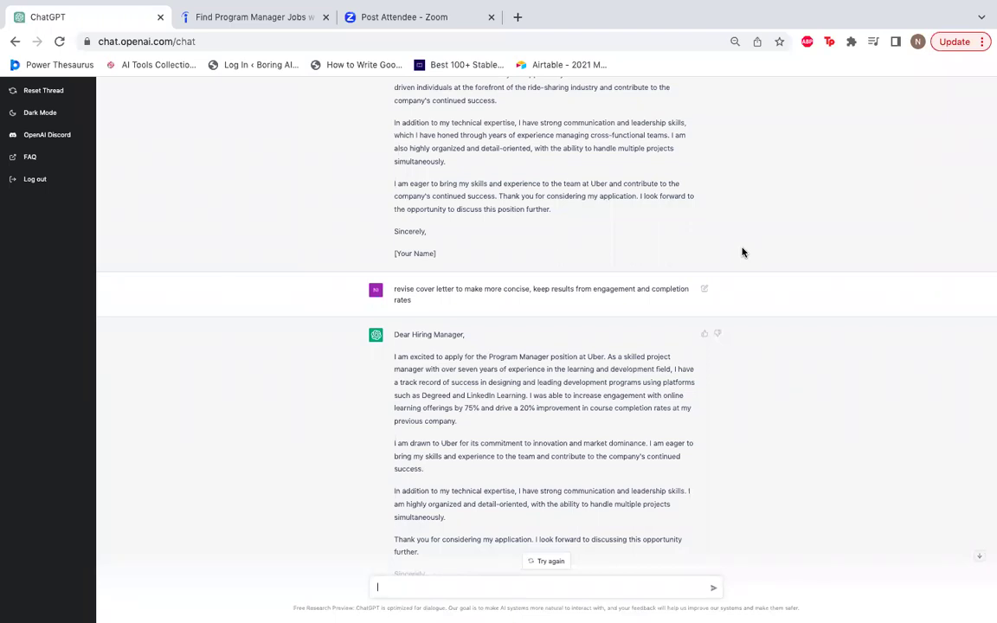
- Review the concise cover letter and compare it with the earlier drafts and prompts in the conversation
scroll(743, 252, down, 2)
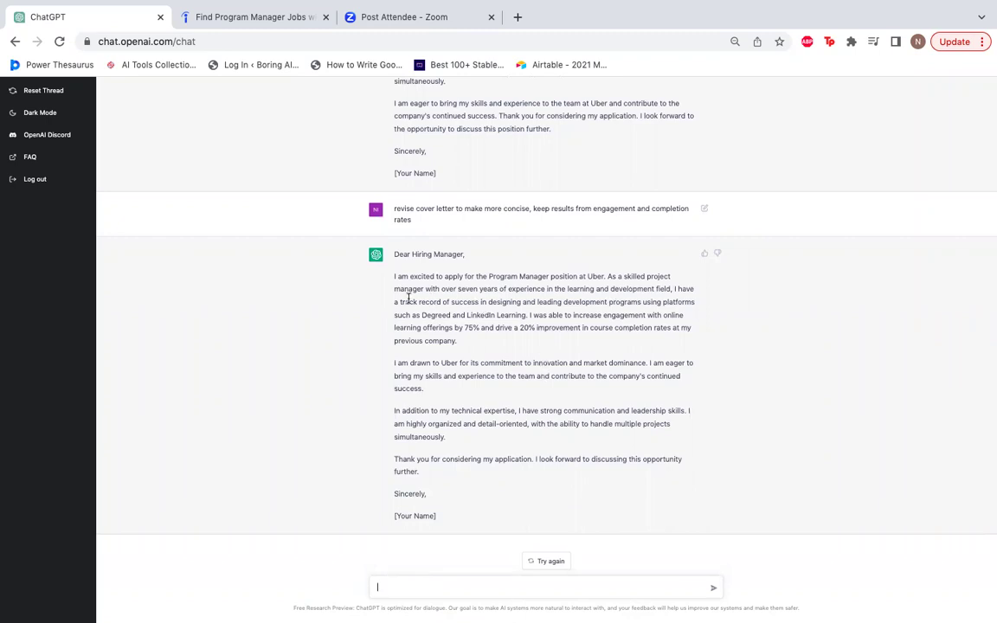
double_click(656, 278)
shift+click(411, 290)
scroll(481, 437, up, 2)
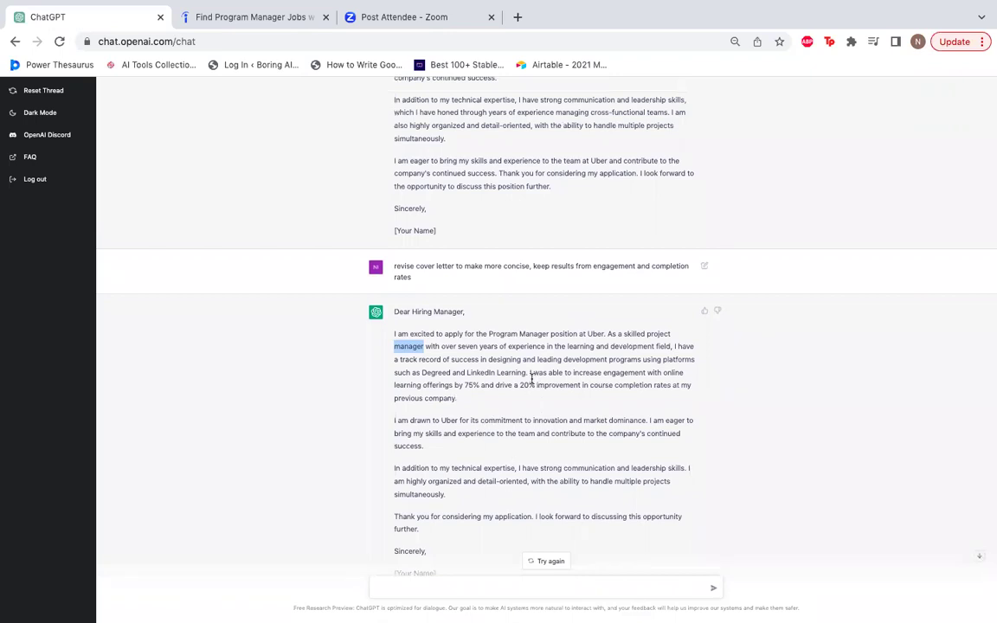
scroll(532, 377, up, 5)
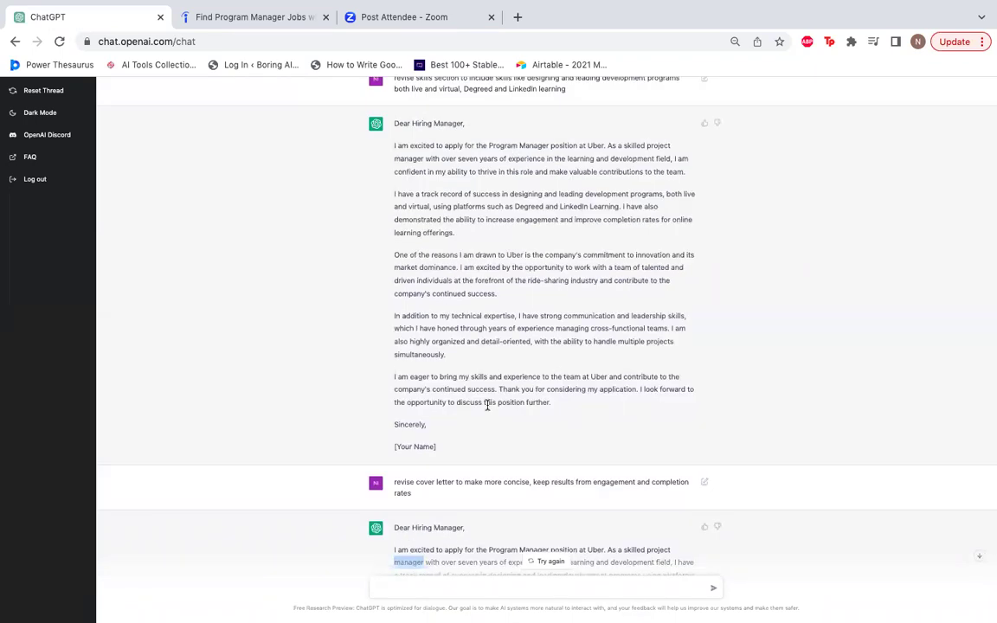
scroll(580, 288, down, 6)
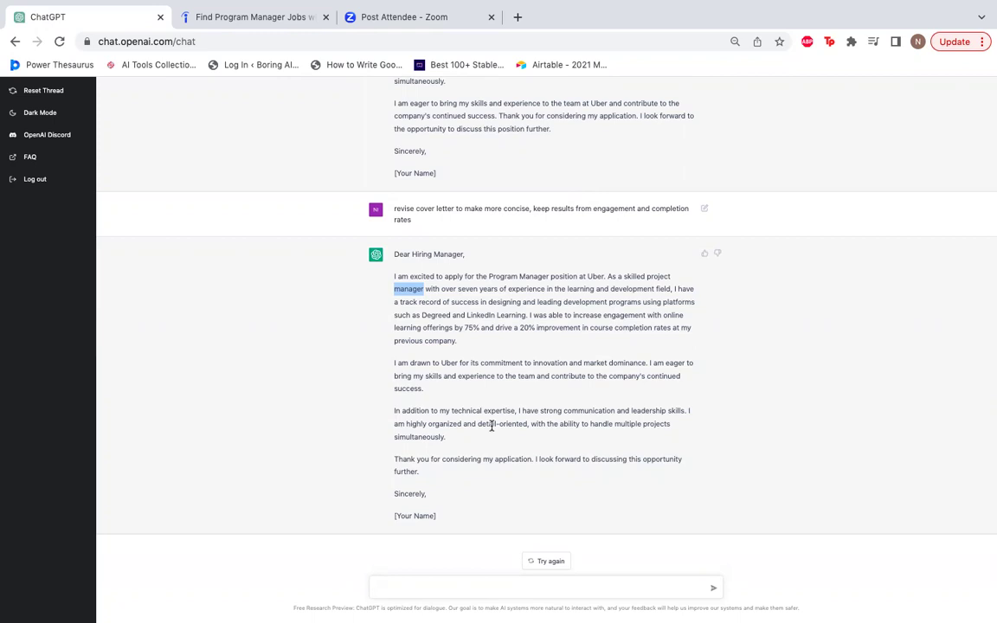
scroll(491, 426, up, 10)
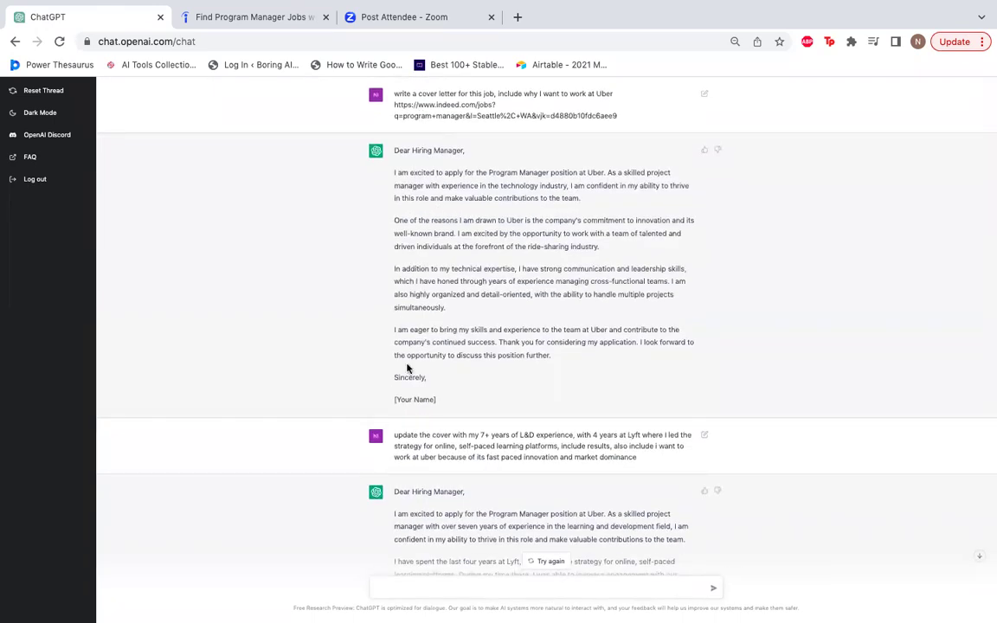
scroll(412, 433, down, 10)
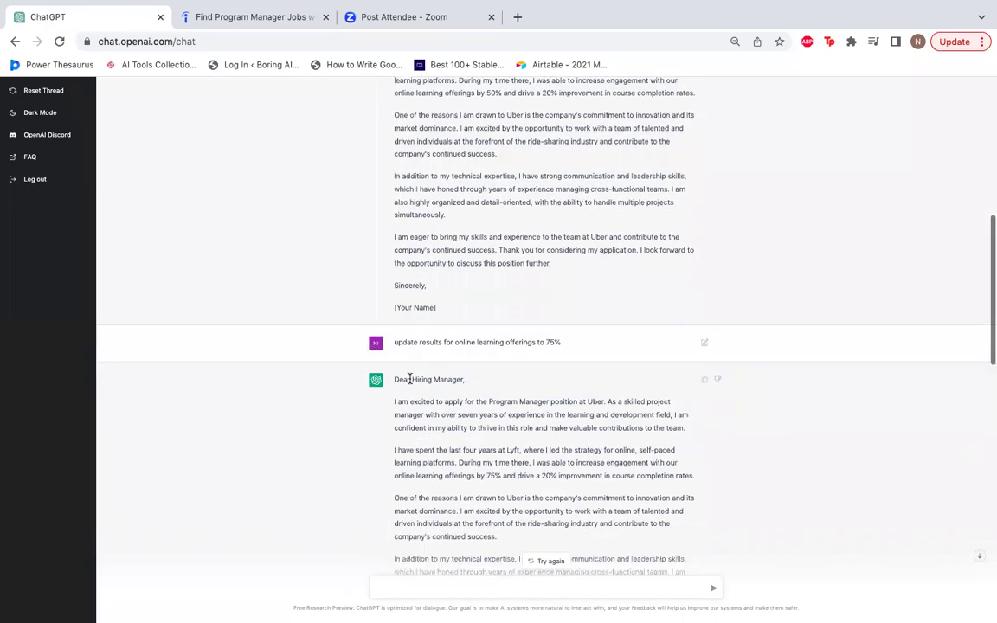
scroll(408, 398, down, 12)
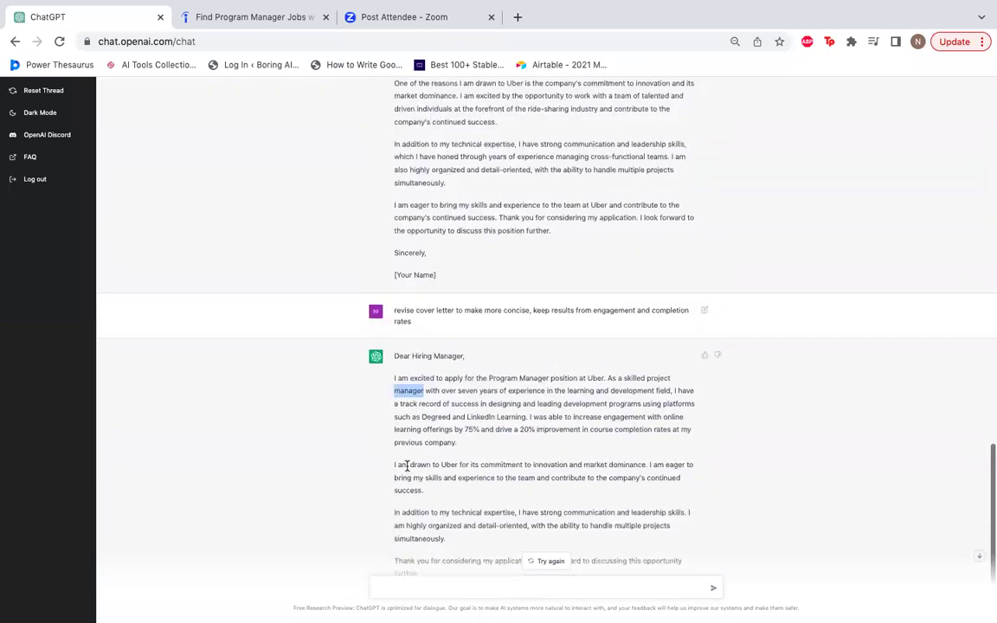
scroll(414, 316, down, 3)
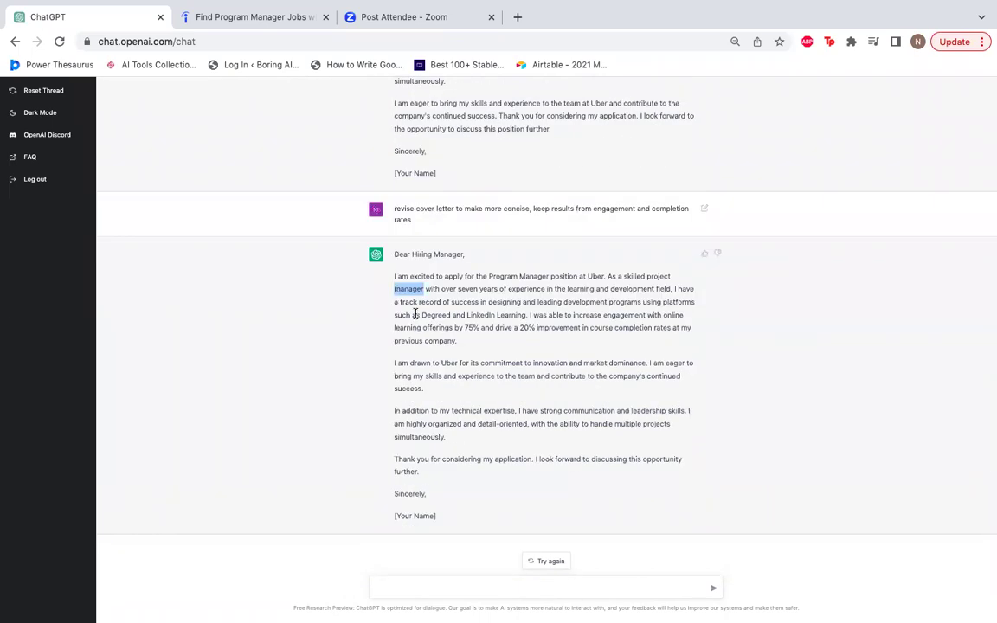
scroll(415, 314, up, 10)
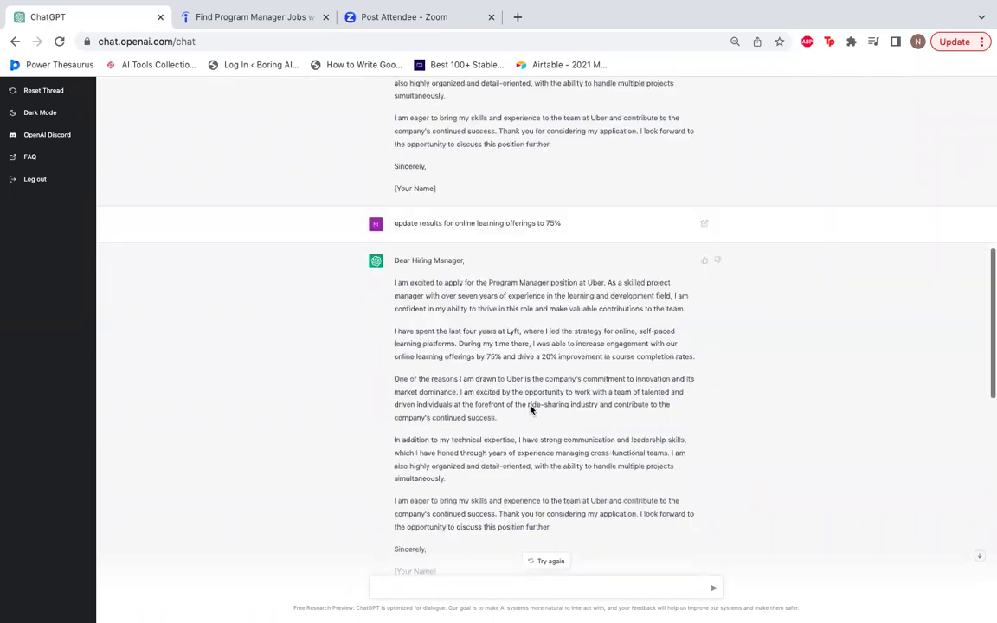
scroll(531, 400, up, 8)
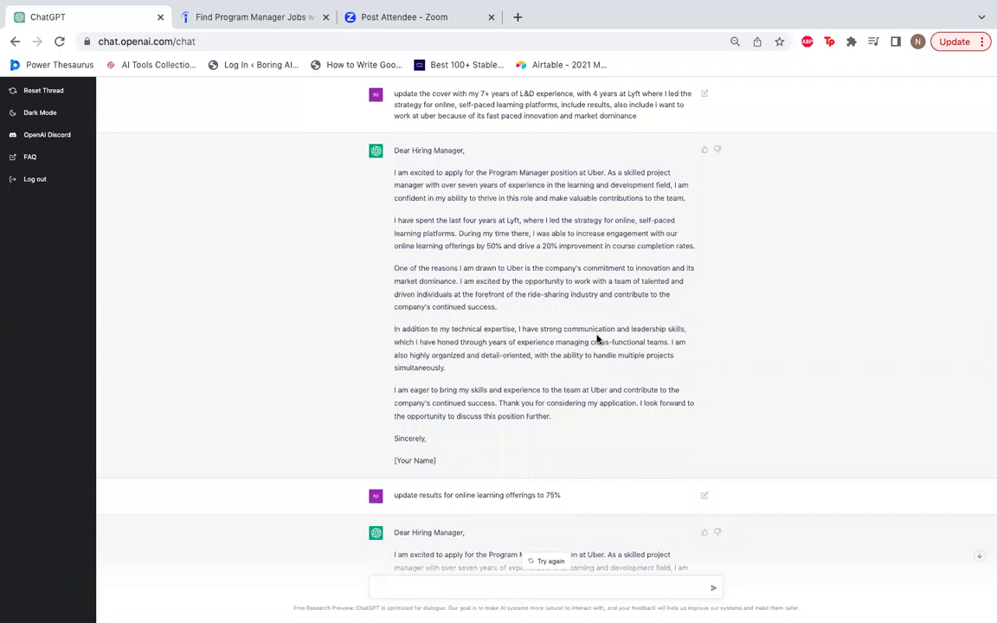
scroll(585, 312, down, 10)
scroll(586, 312, up, 20)
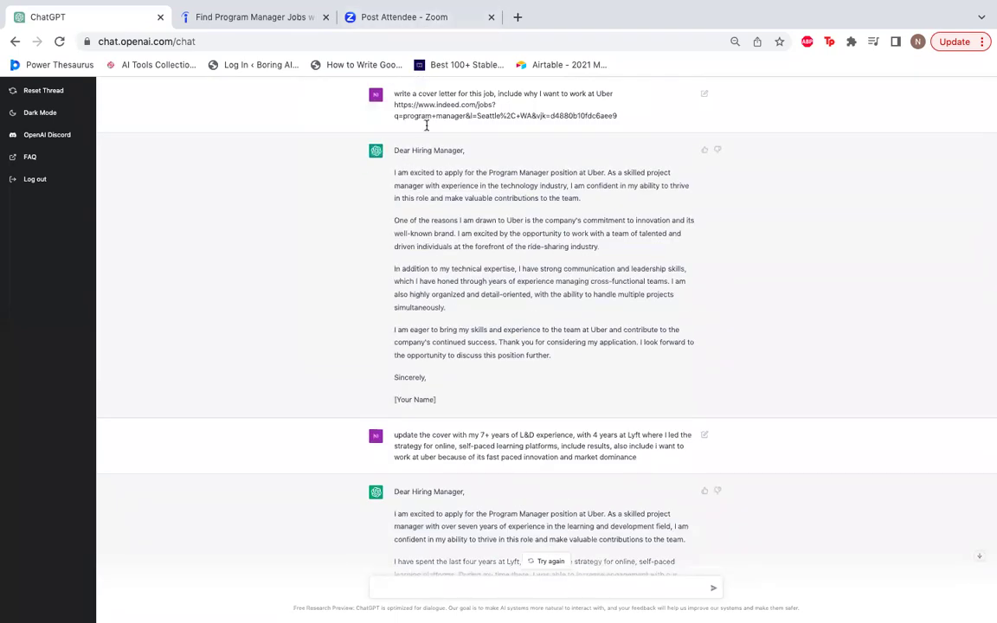
scroll(456, 294, down, 2)
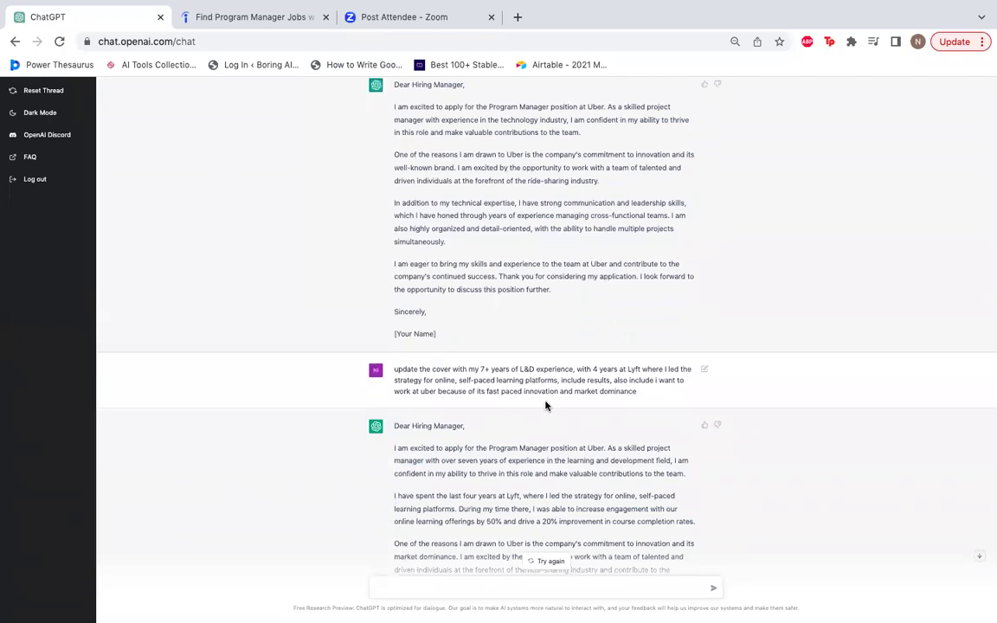
- Examine the preferred qualifications in the Indeed posting and look through the ChatGPT drafts again from the first prompt
click(274, 21)
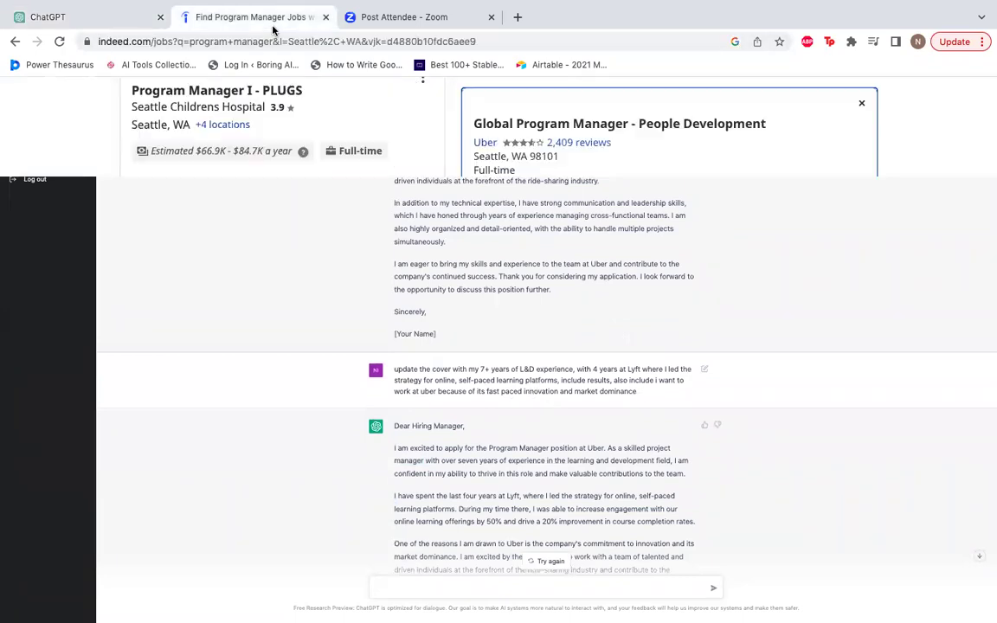
scroll(651, 433, down, 3)
scroll(651, 433, down, 3)
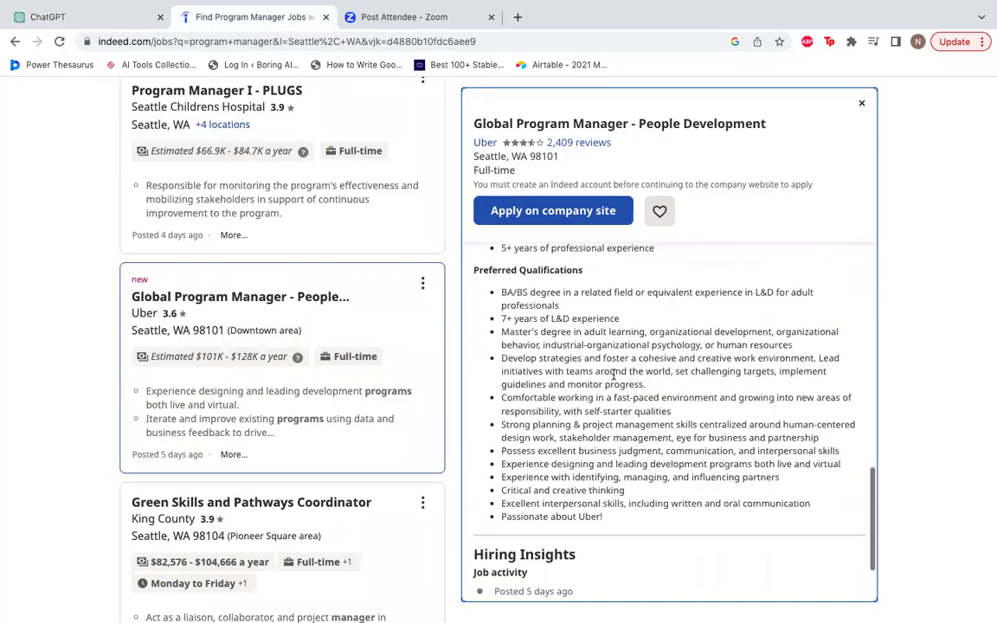
click(96, 14)
scroll(575, 368, up, 2)
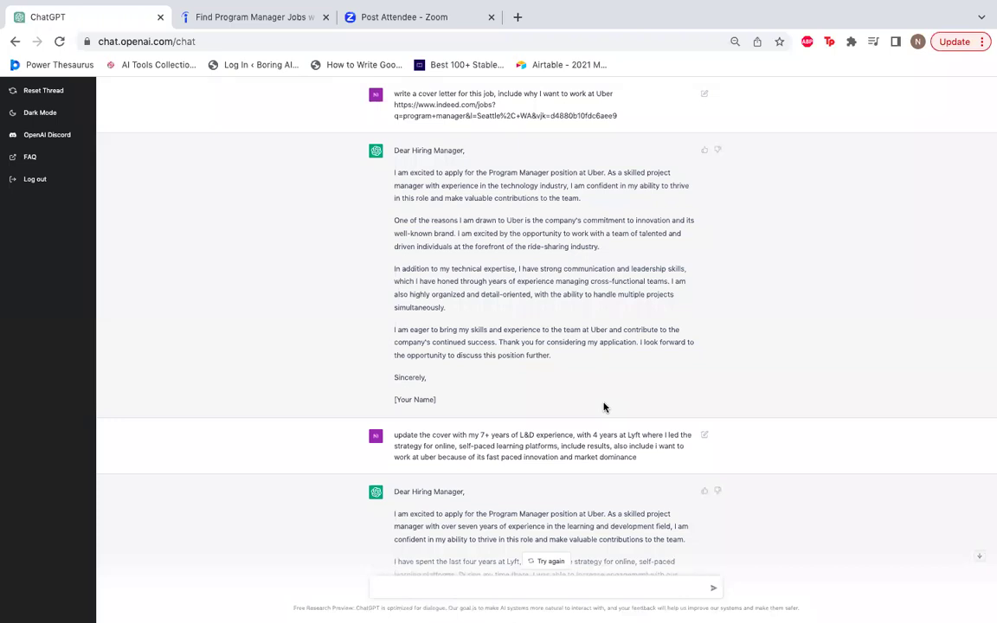
scroll(605, 407, down, 15)
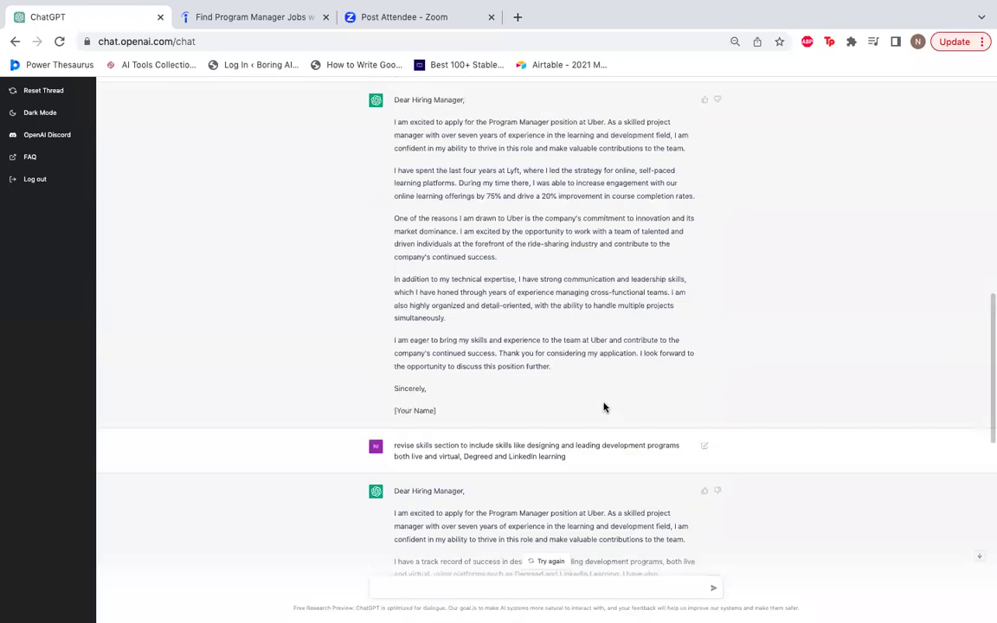